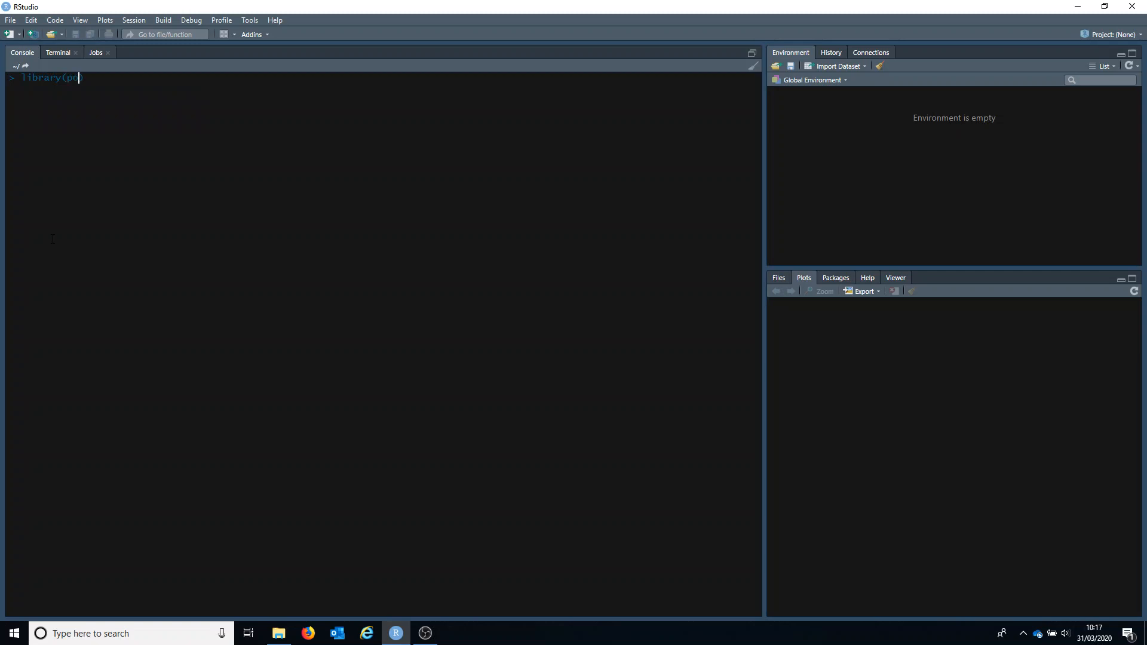
- Load the powdR package in the R console with library(powdR)
key("Return")
key("BackSpace")
key("BackSpace")
key("BackSpace")
key("BackSpace")
key("BackSpace")
key("Return")
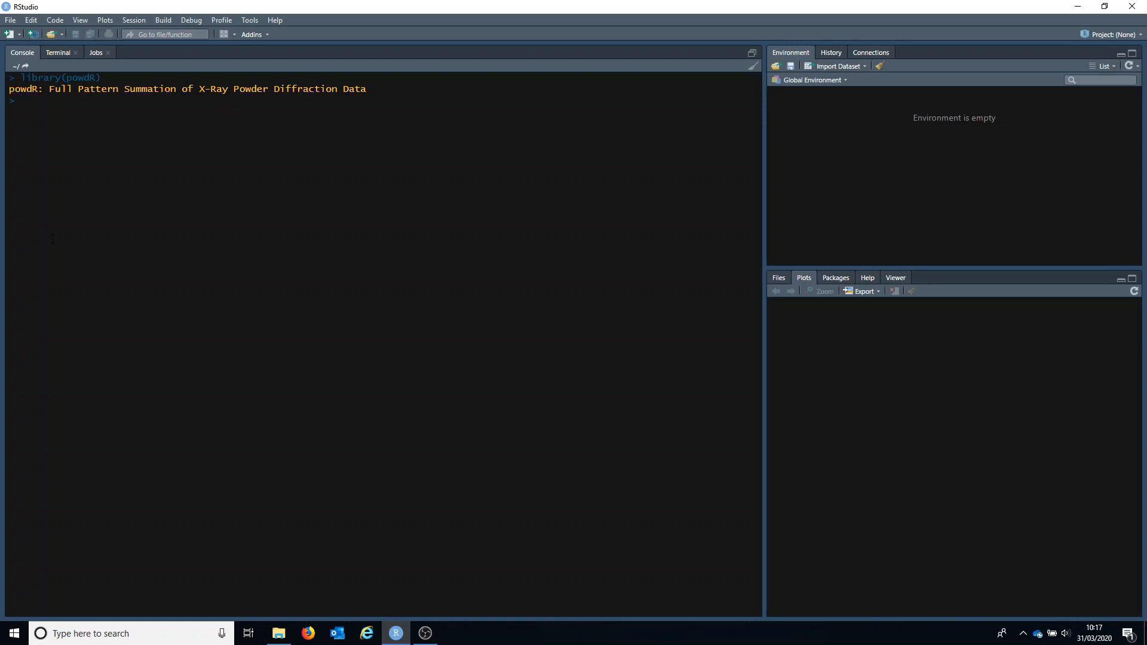
- Launch the powdR app with run_powdR() and open its Full Pattern Summation page
type("run_")
key("Return")
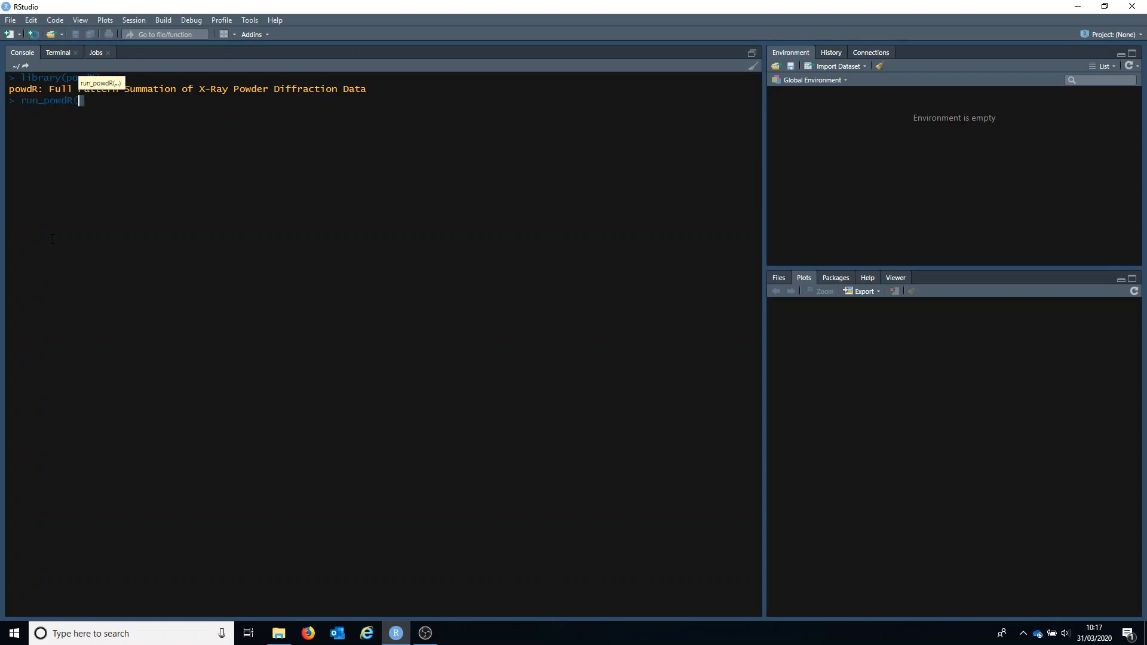
key("Return")
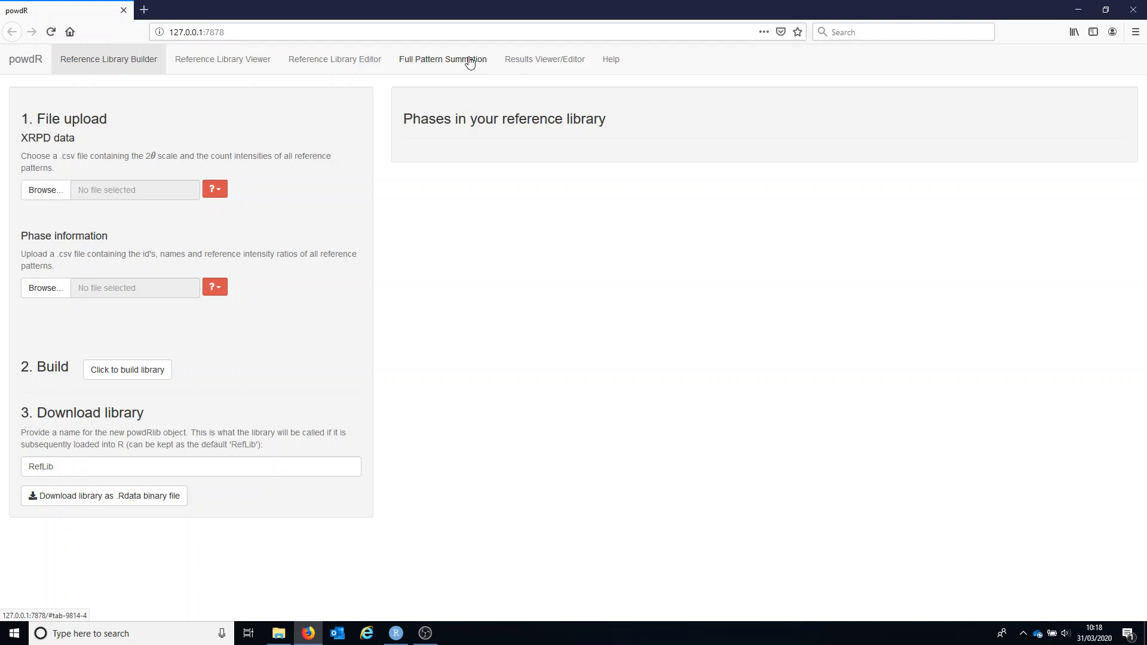
left_click(448, 67)
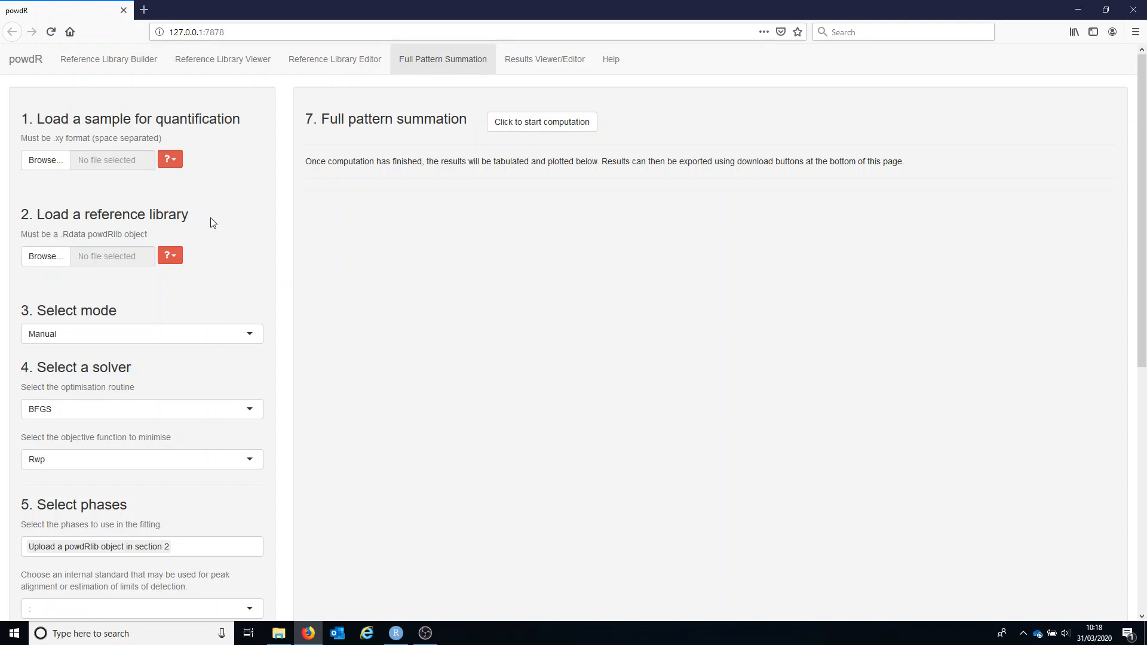
- View the lists of downloadable example sample files and example reference libraries
left_click(180, 163)
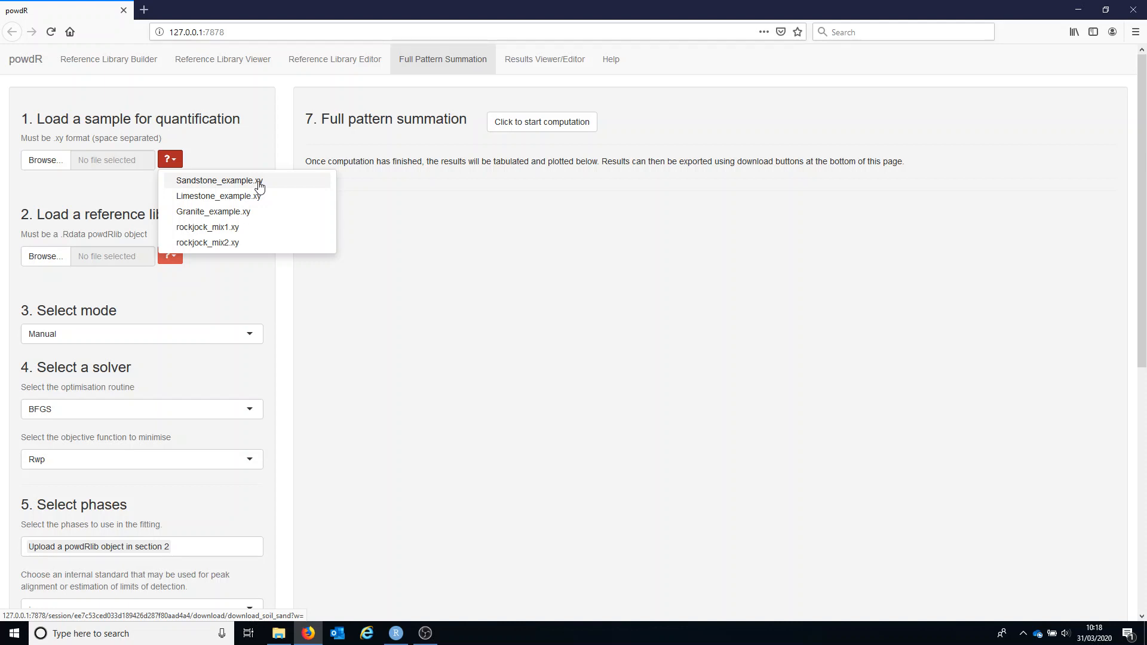
left_click(247, 142)
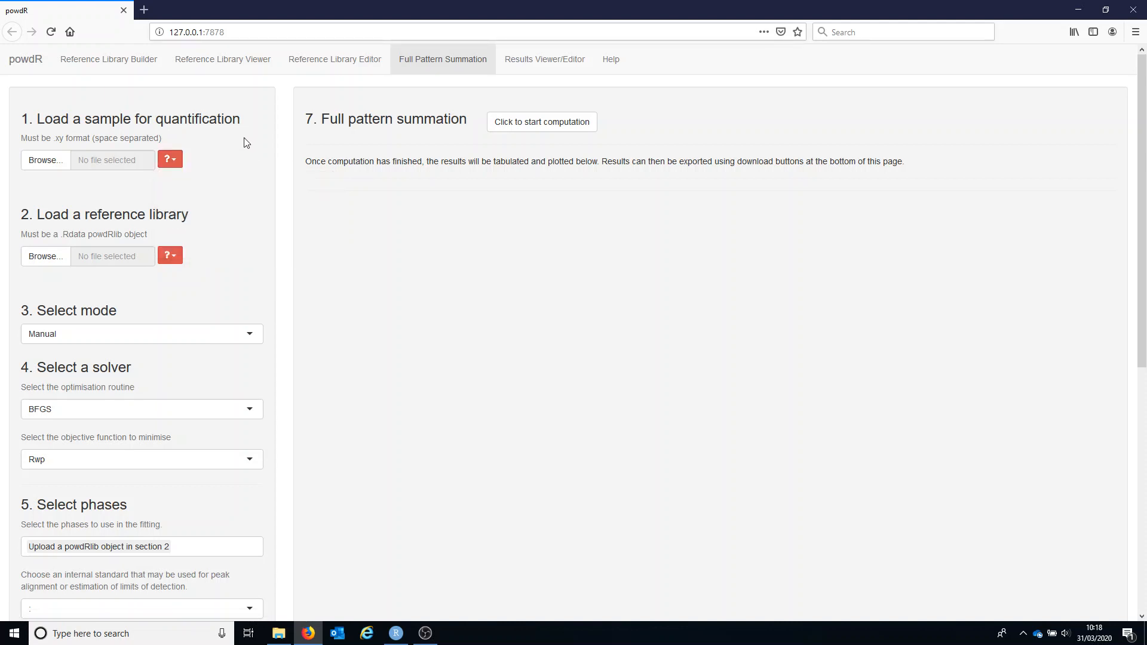
left_click(178, 267)
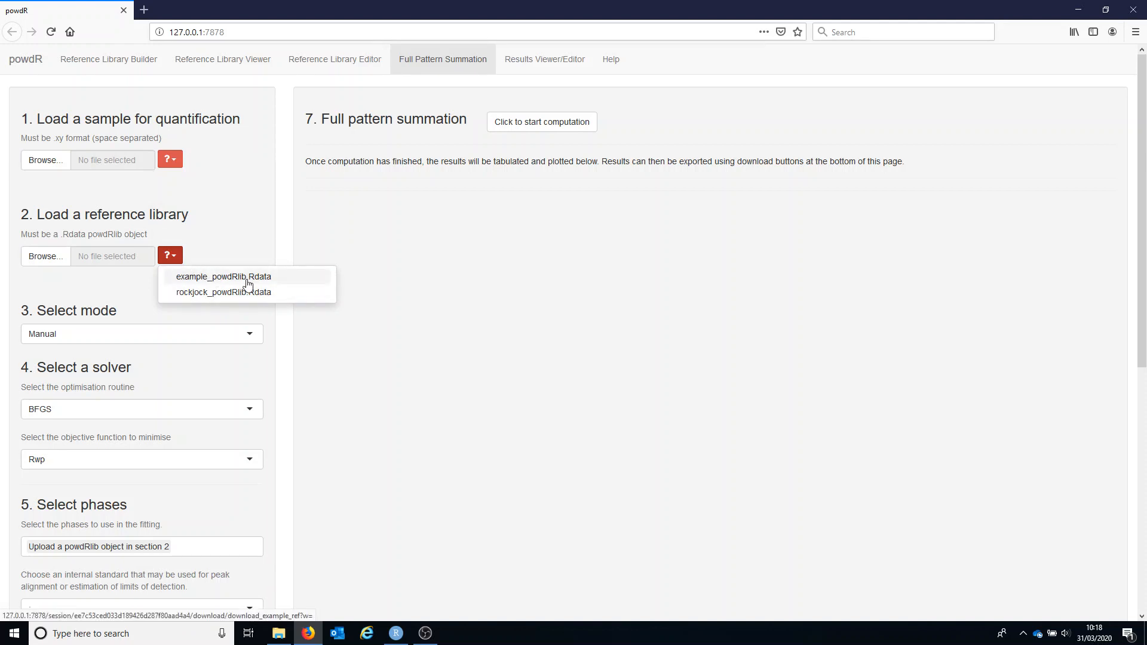
left_click(188, 233)
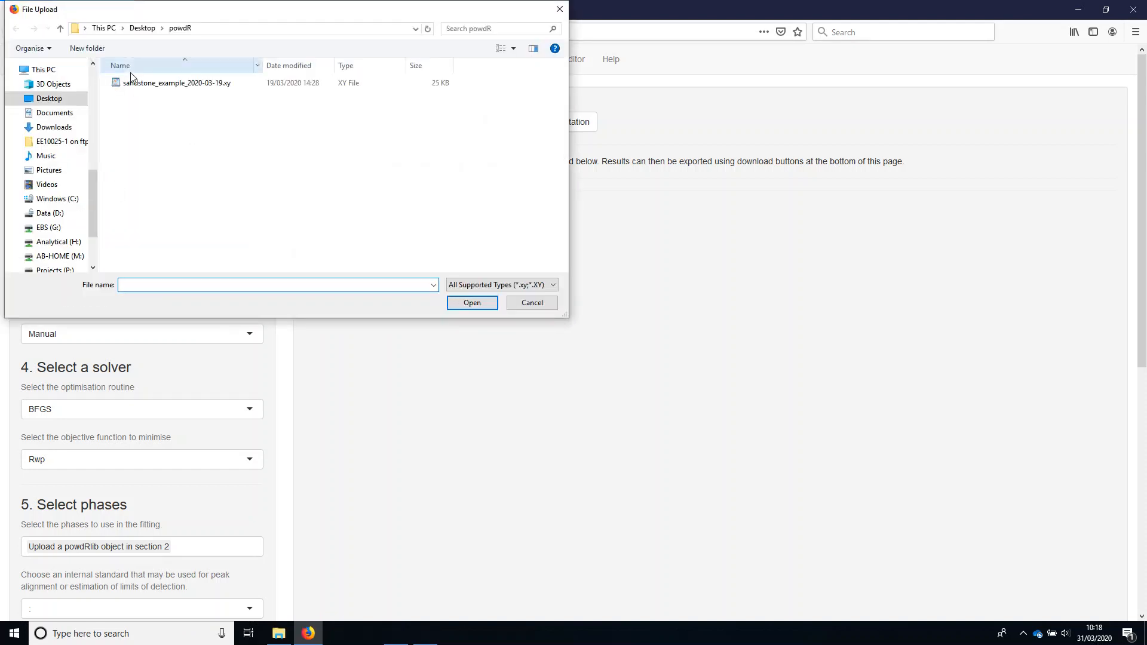
- Load sandstone_example_2020-03-19.xy as the sample for quantification and the example_powdRlib file as the reference library
double_click(187, 87)
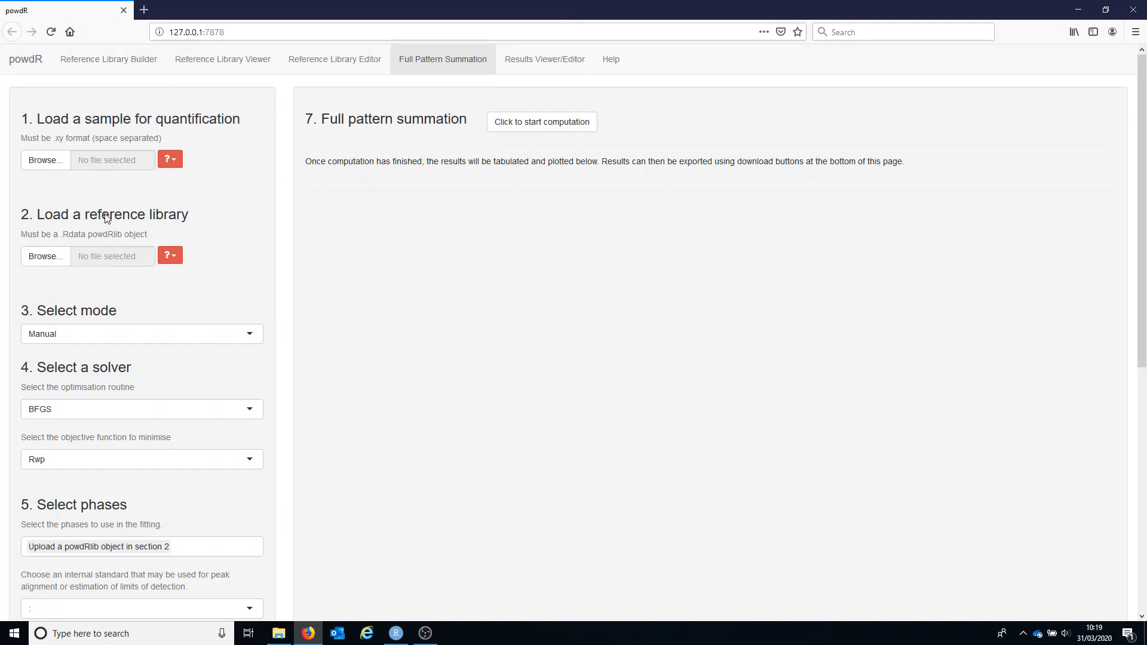
left_click(56, 257)
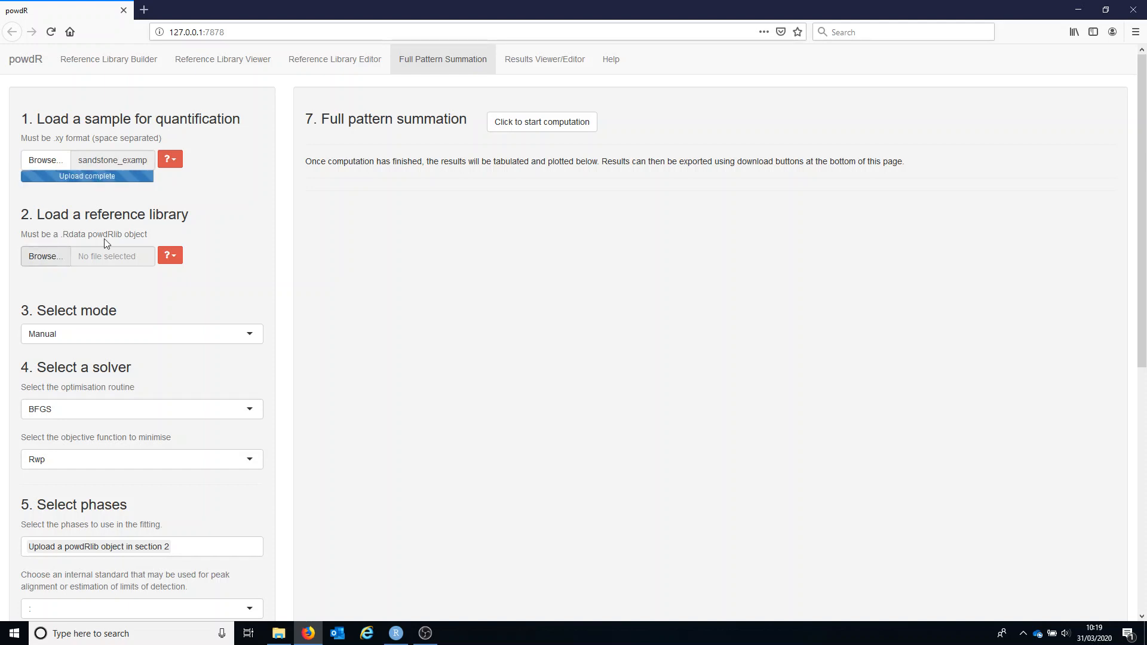
double_click(187, 84)
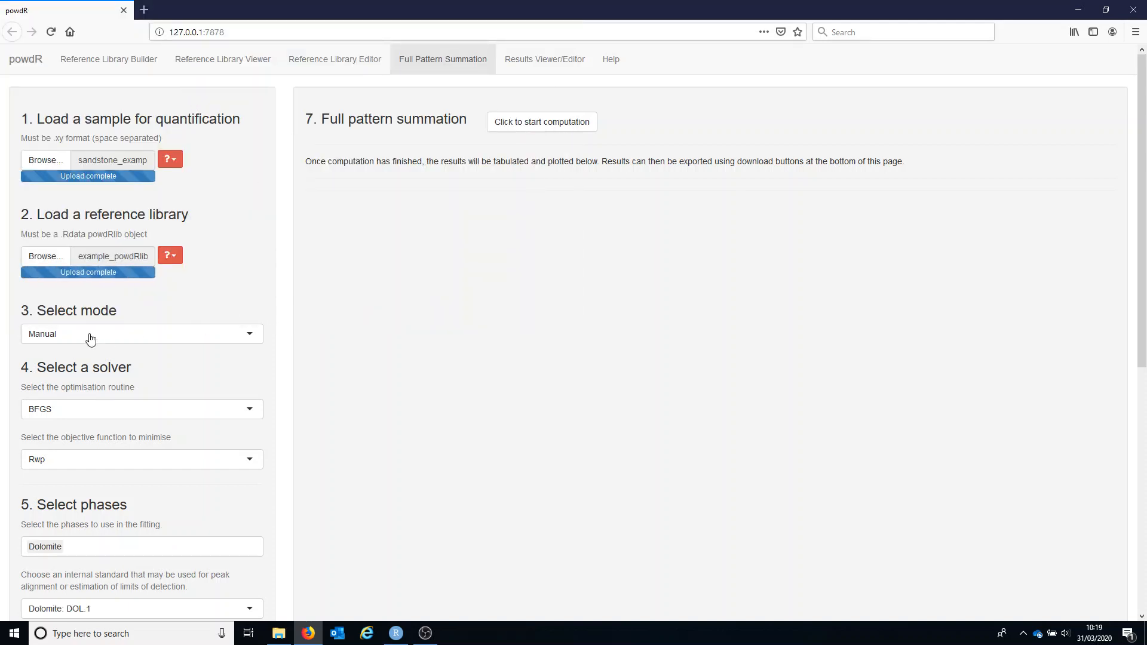
- Keep the mode on Manual and replace Dolomite with Quartz as the phase used in the fitting
left_click(120, 335)
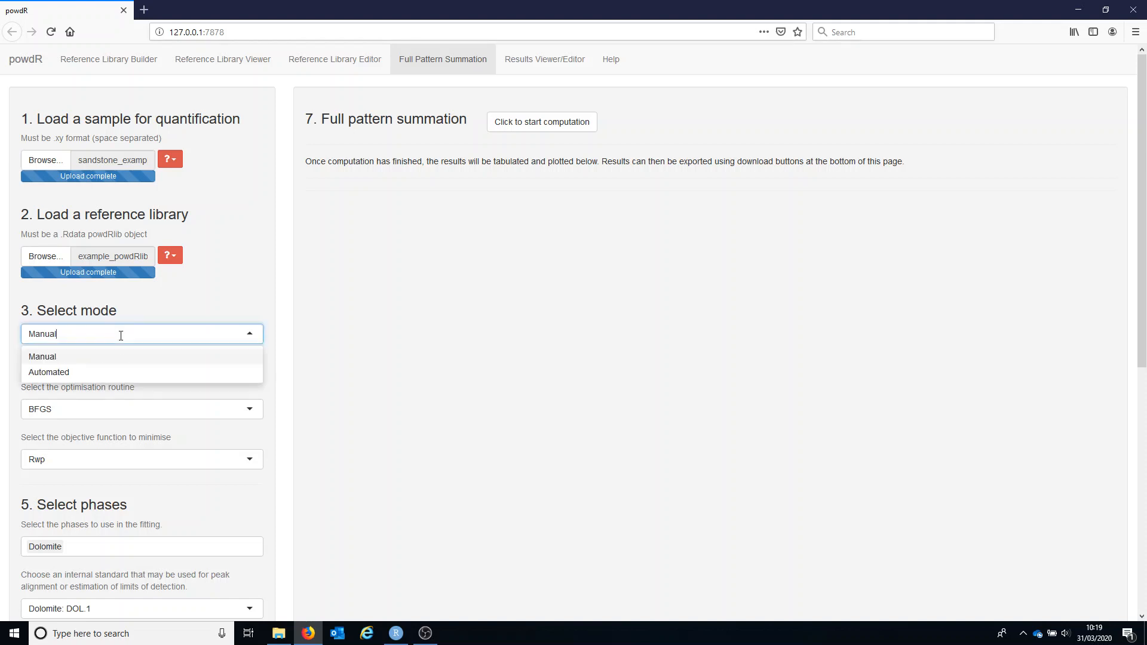
left_click(80, 333)
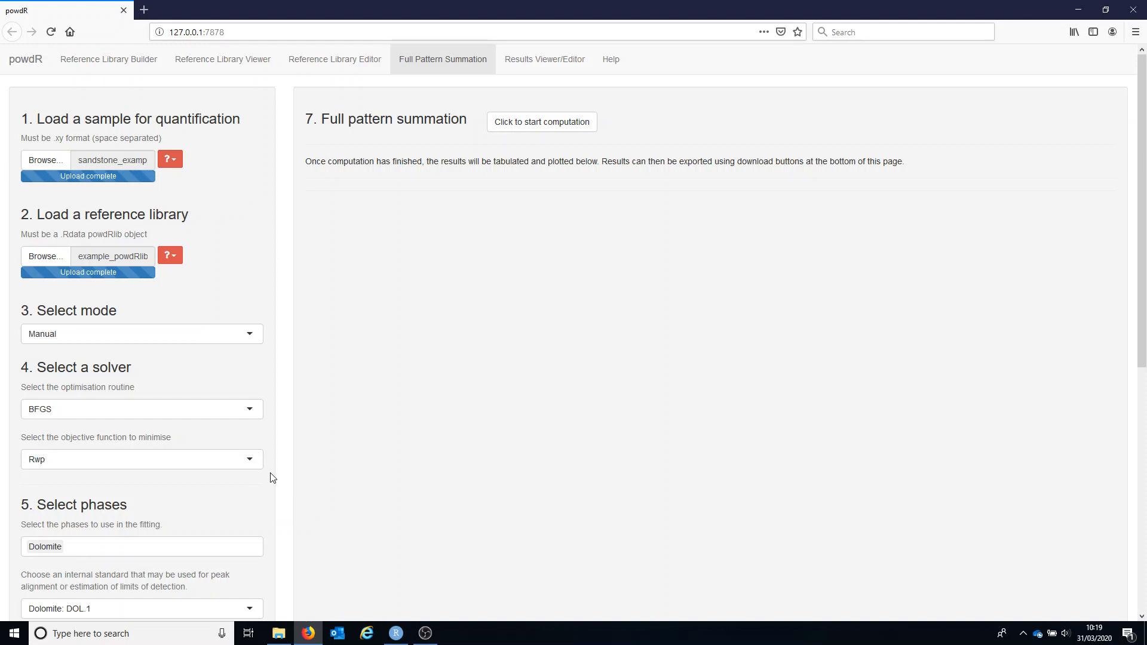
scroll(273, 478, "down", 2)
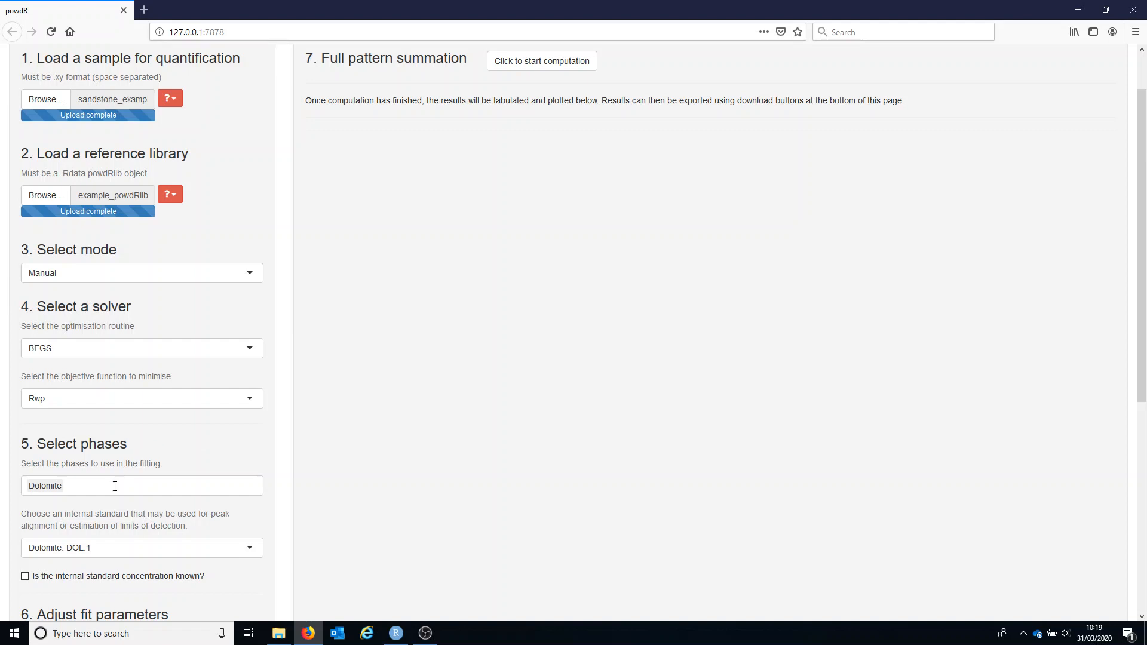
scroll(118, 472, "down", 2)
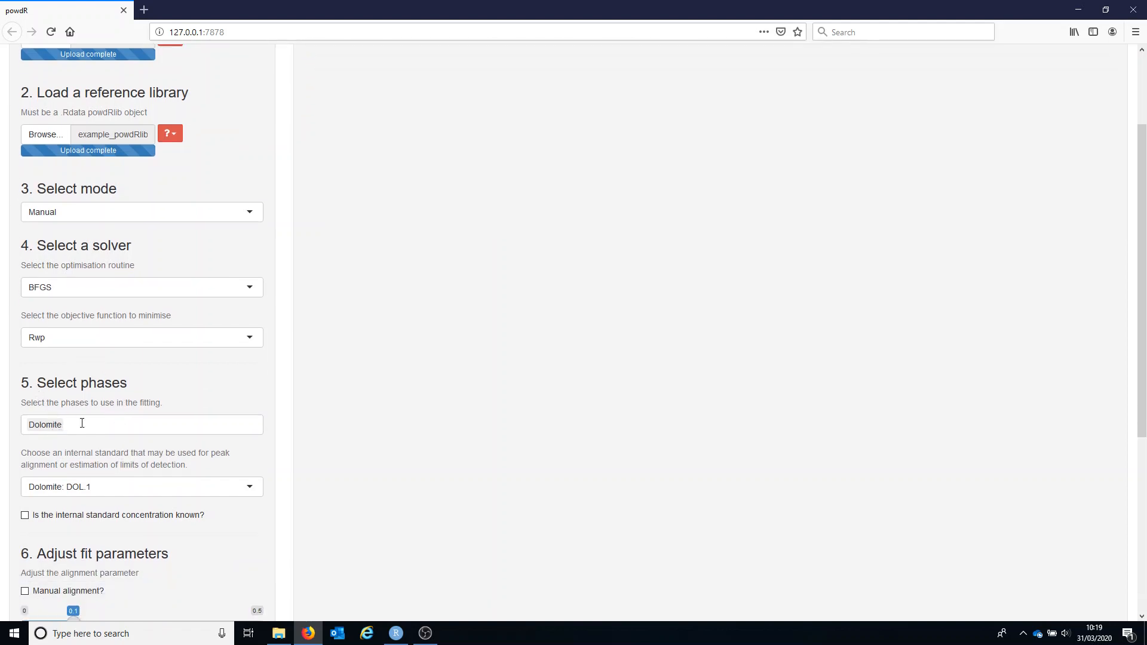
left_click(51, 431)
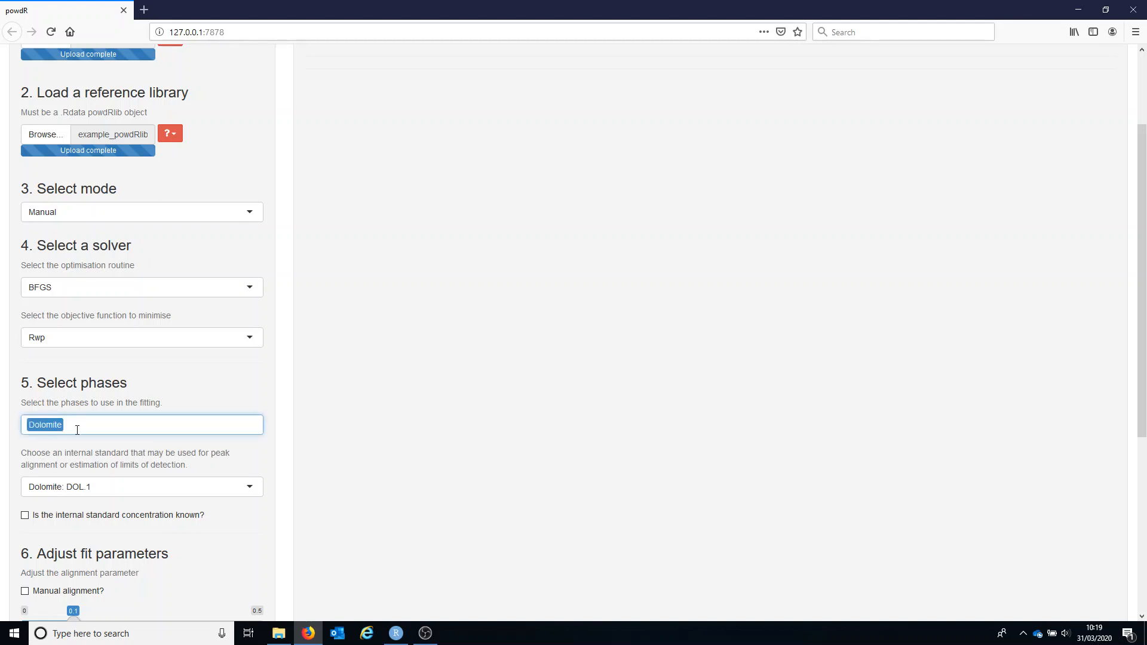
left_click(77, 430)
key("BackSpace")
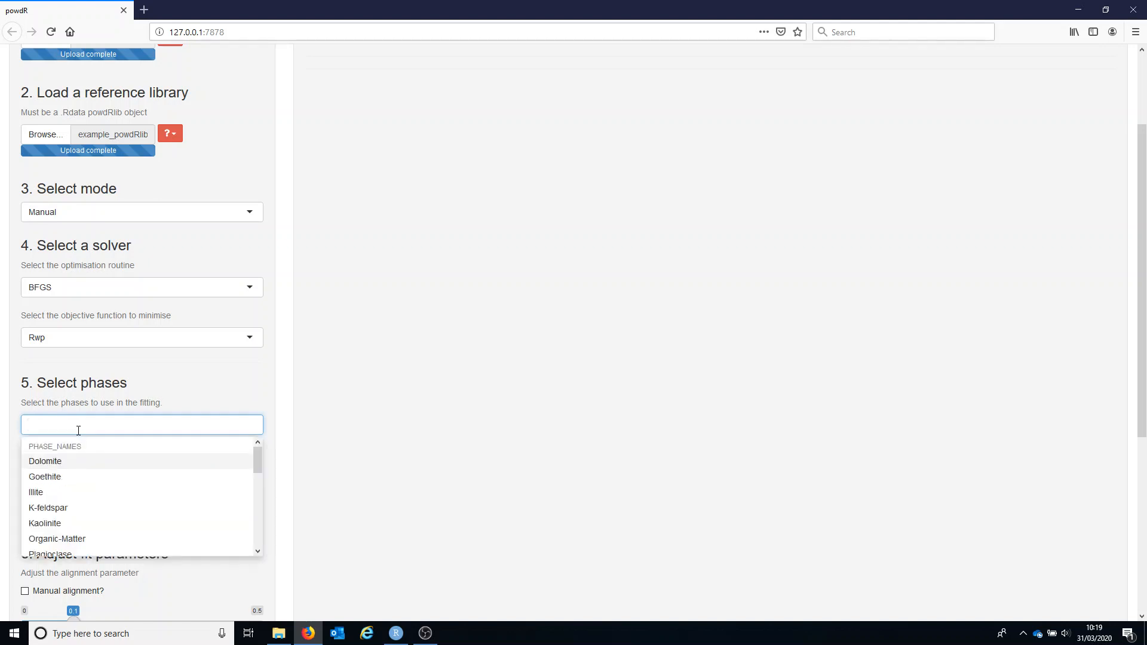
type("qu")
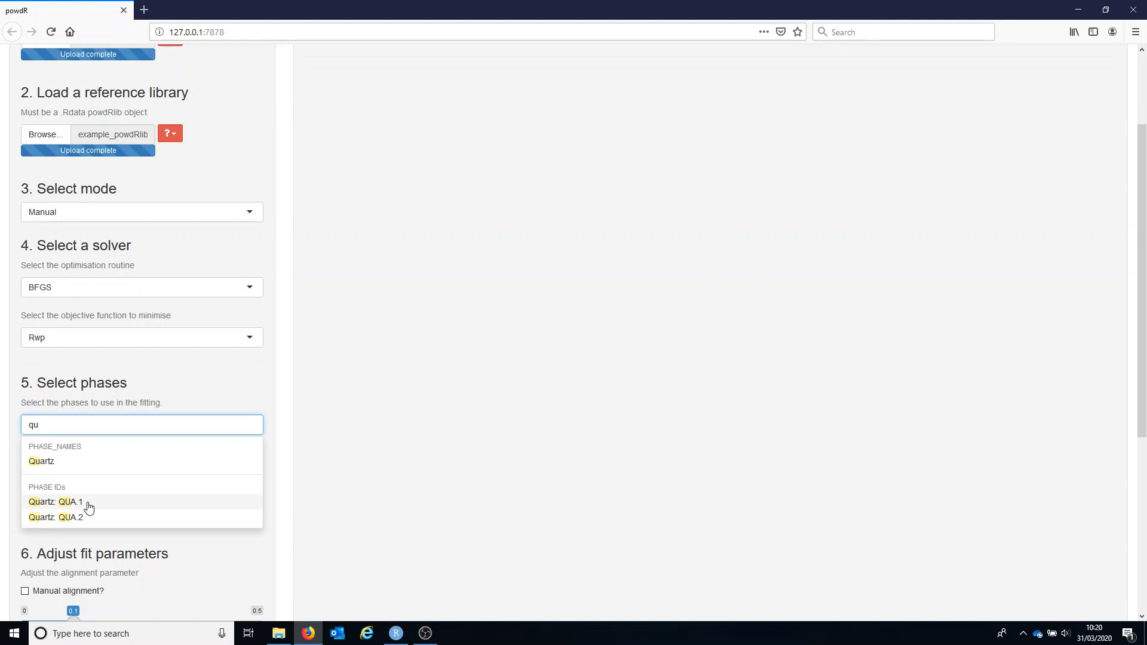
left_click(50, 470)
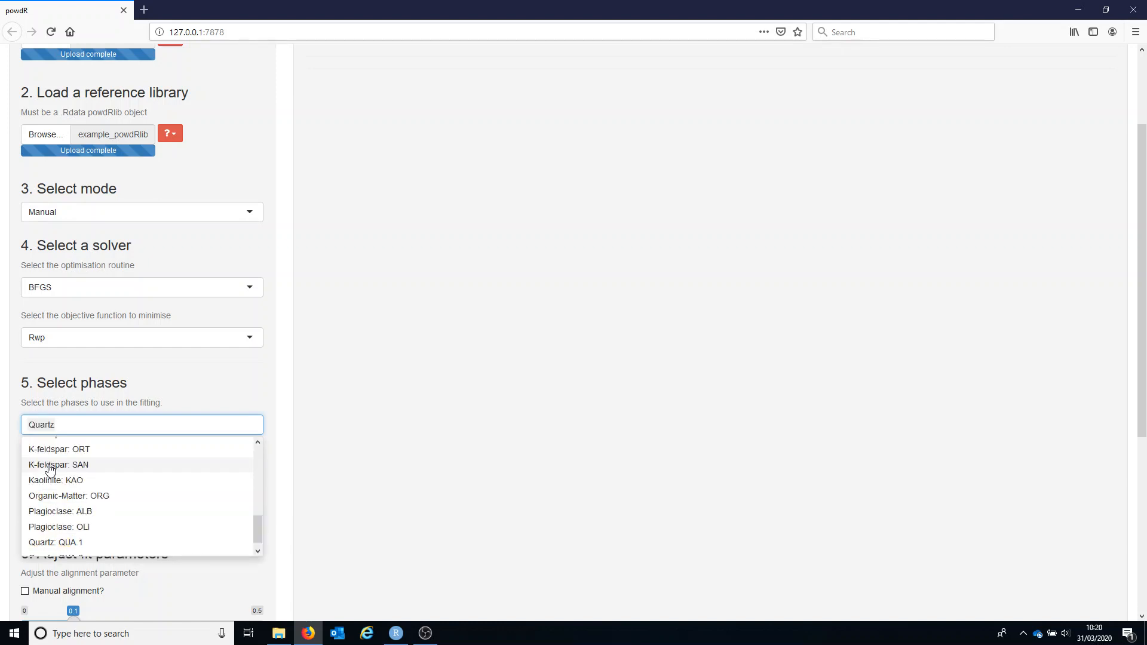
left_click(154, 403)
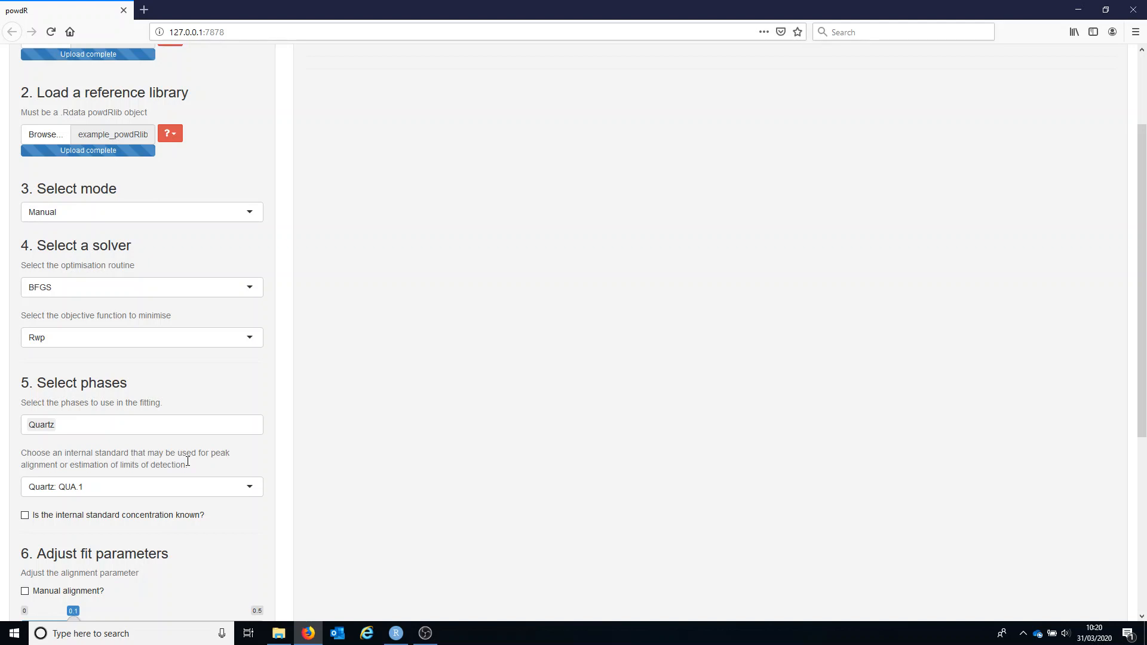
scroll(108, 203, "up", 2)
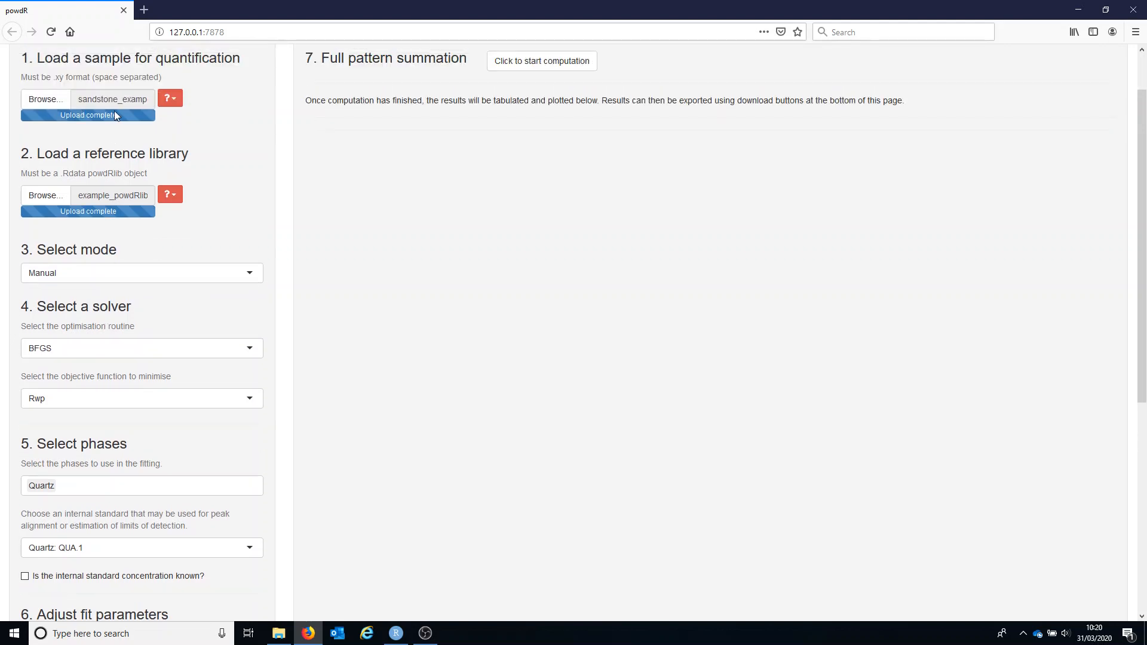
scroll(191, 454, "down", 2)
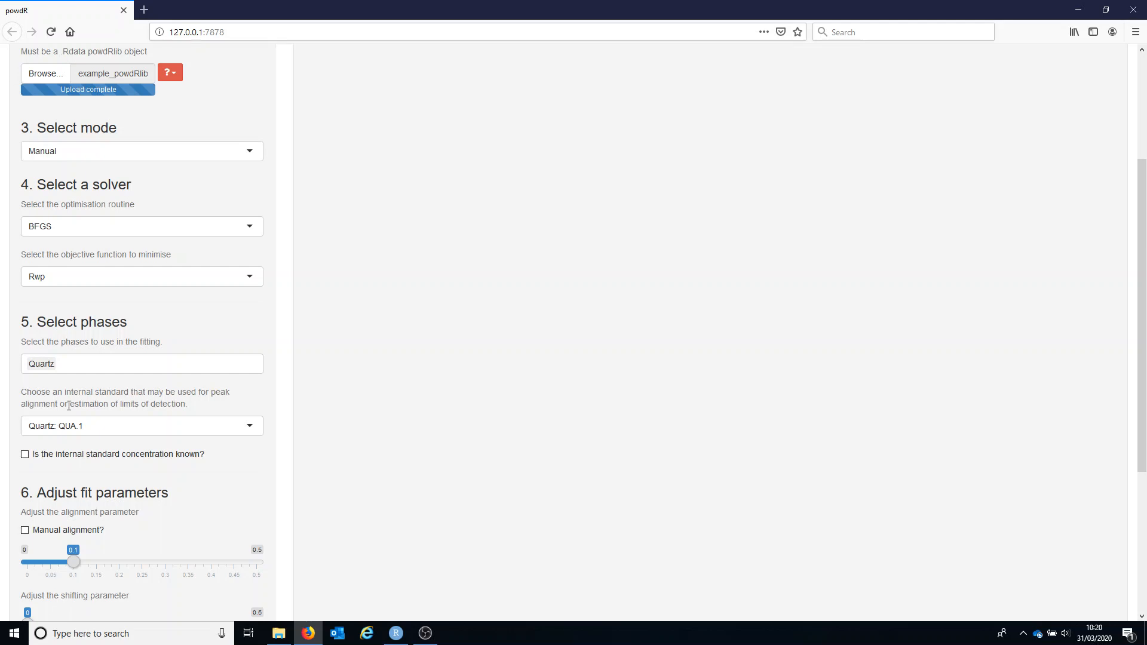
left_click(27, 456)
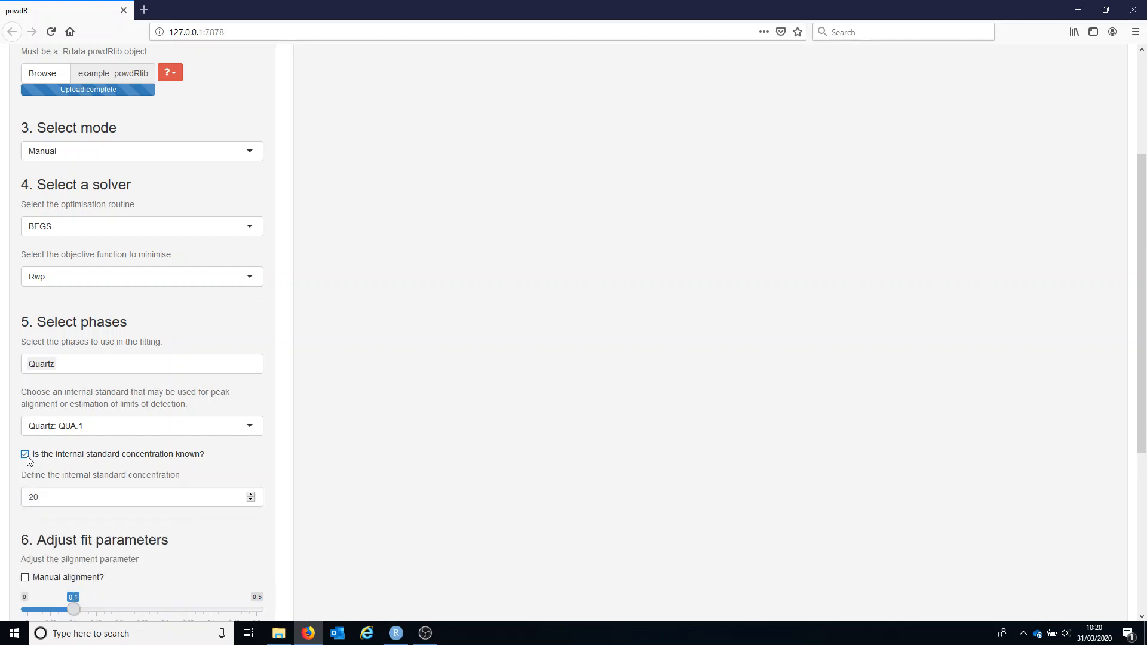
double_click(45, 497)
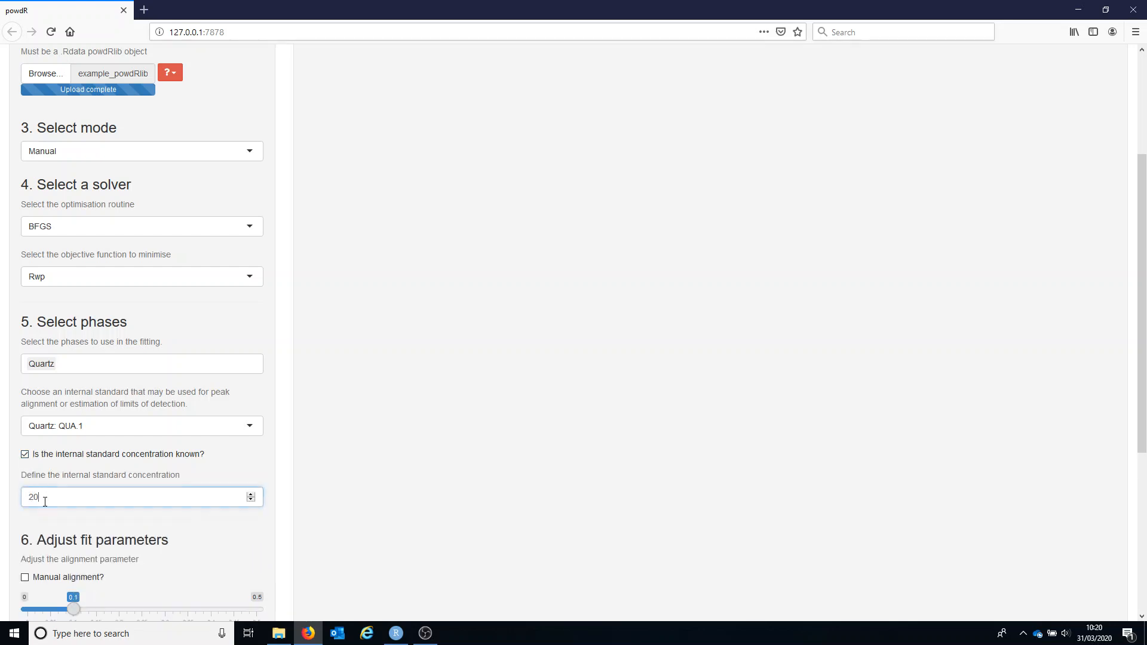
left_click(26, 457)
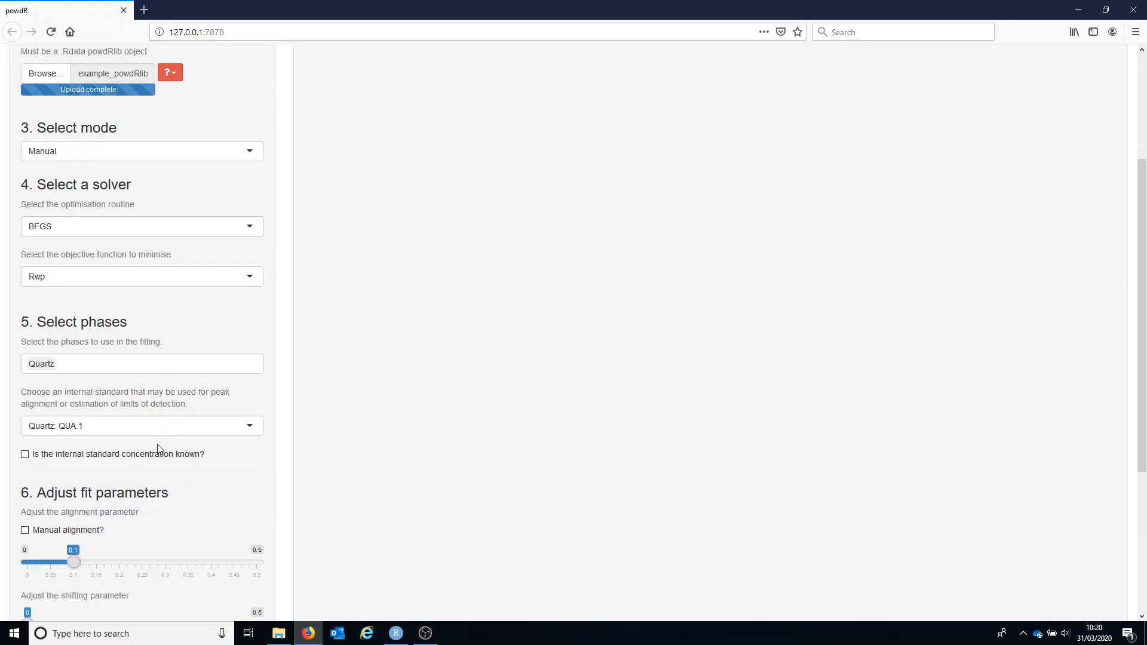
- Keep Quartz: QUA.1 as the internal standard and start the full pattern summation computation
left_click(135, 426)
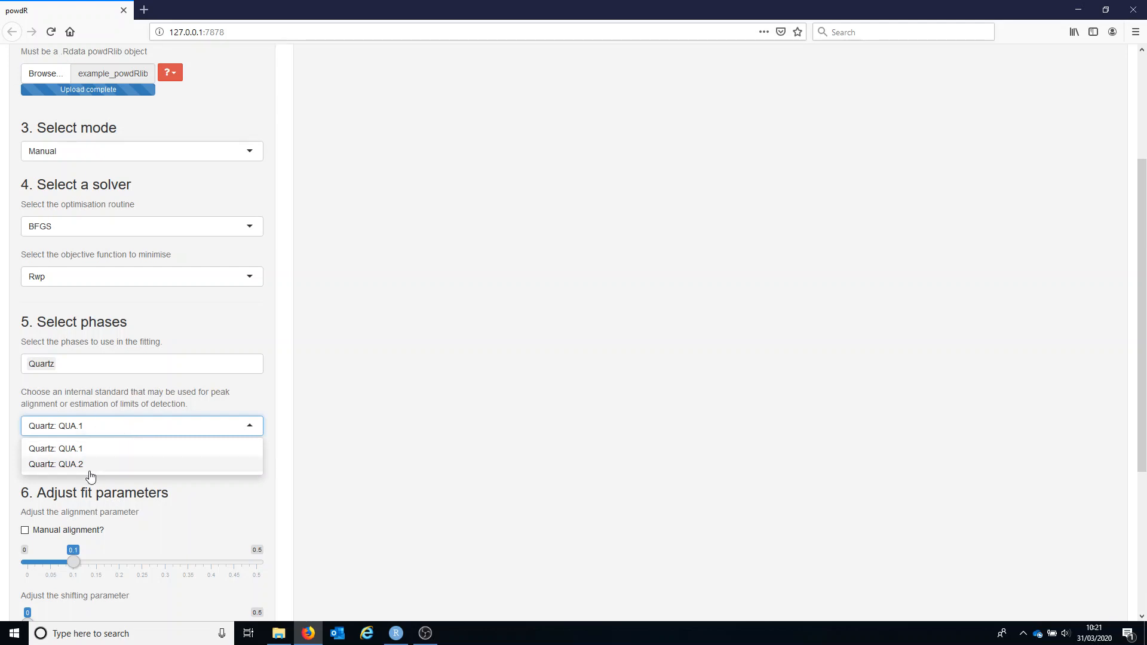
left_click(108, 414)
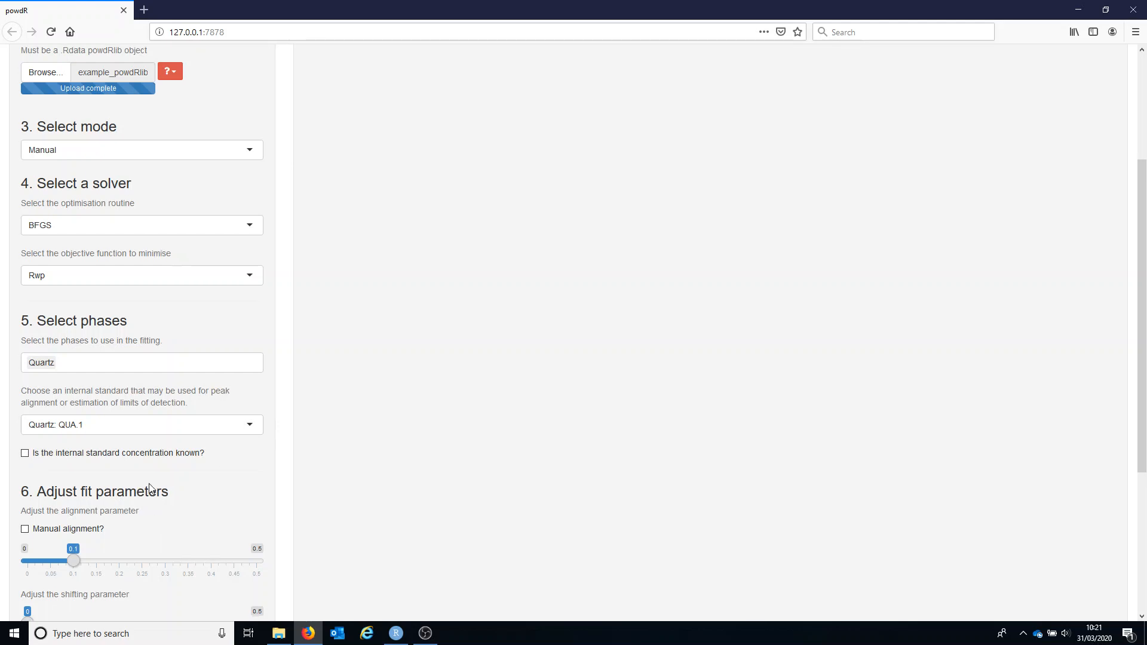
scroll(150, 487, "down", 4)
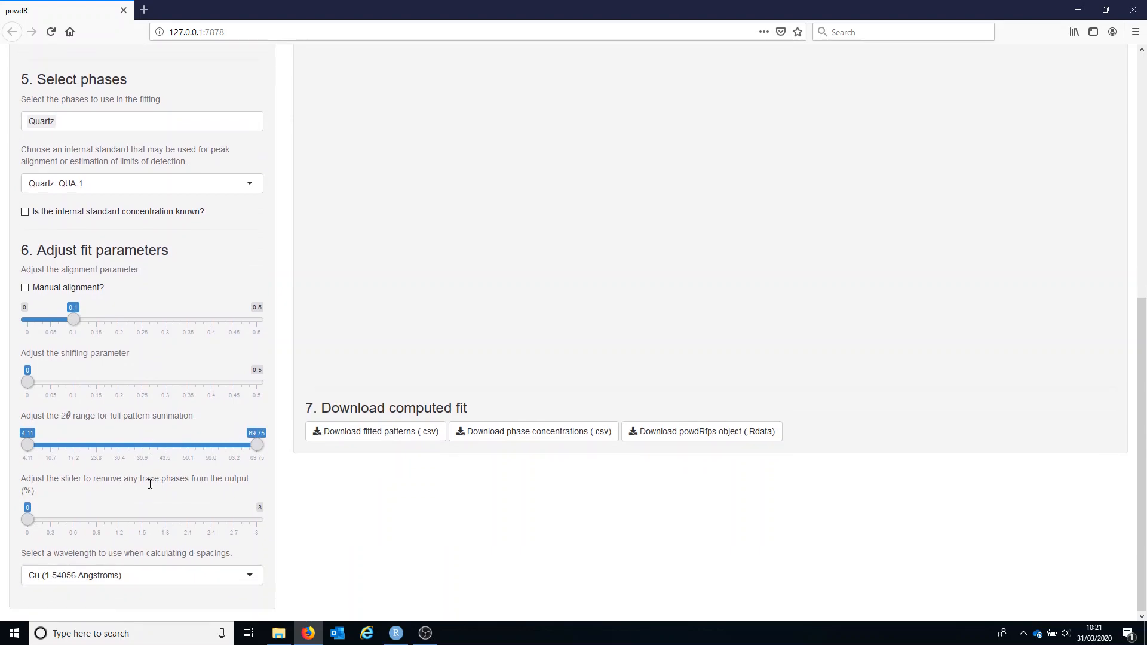
scroll(150, 484, "up", 7)
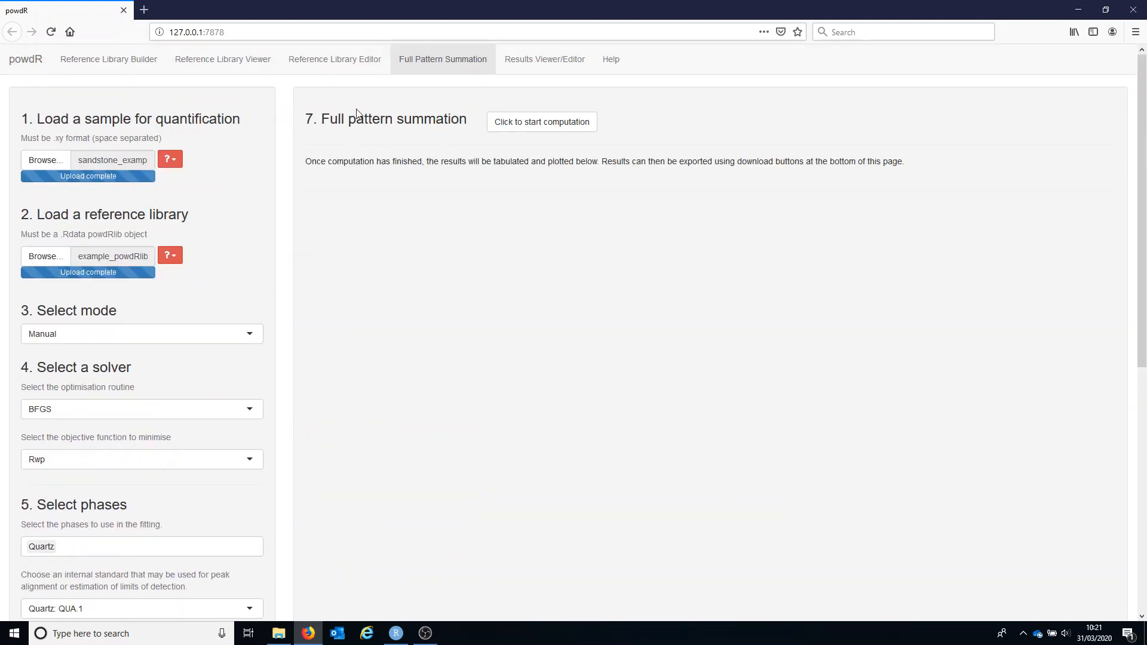
left_click(566, 129)
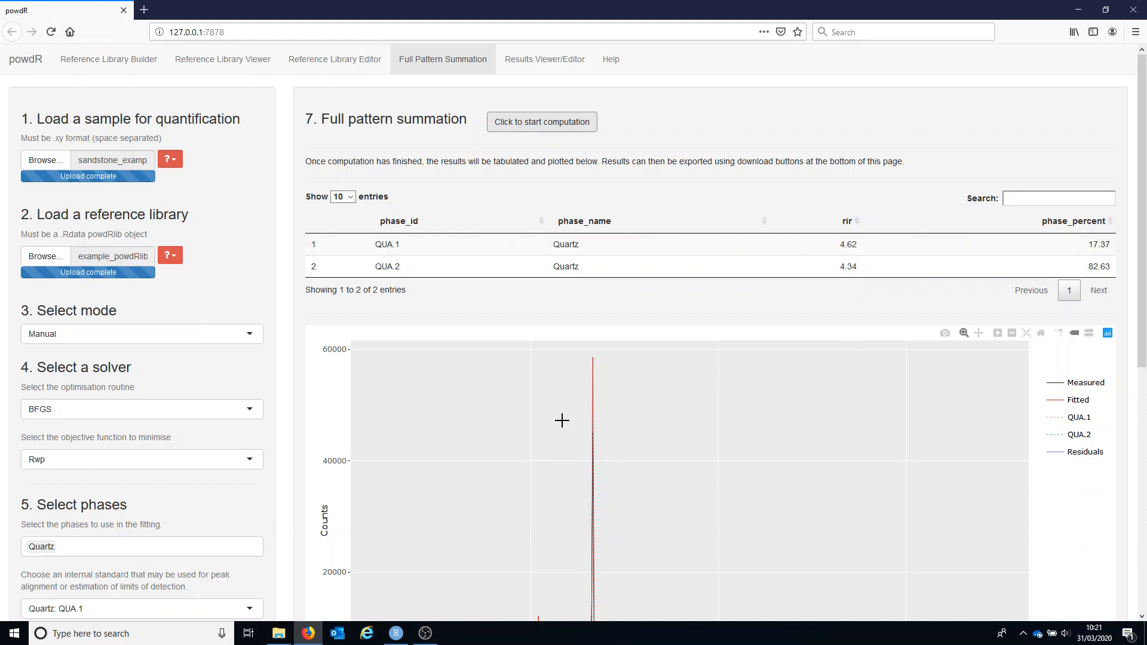
- Examine the phase concentration table and the plot of measured, fitted and residual patterns
scroll(562, 420, "down", 2)
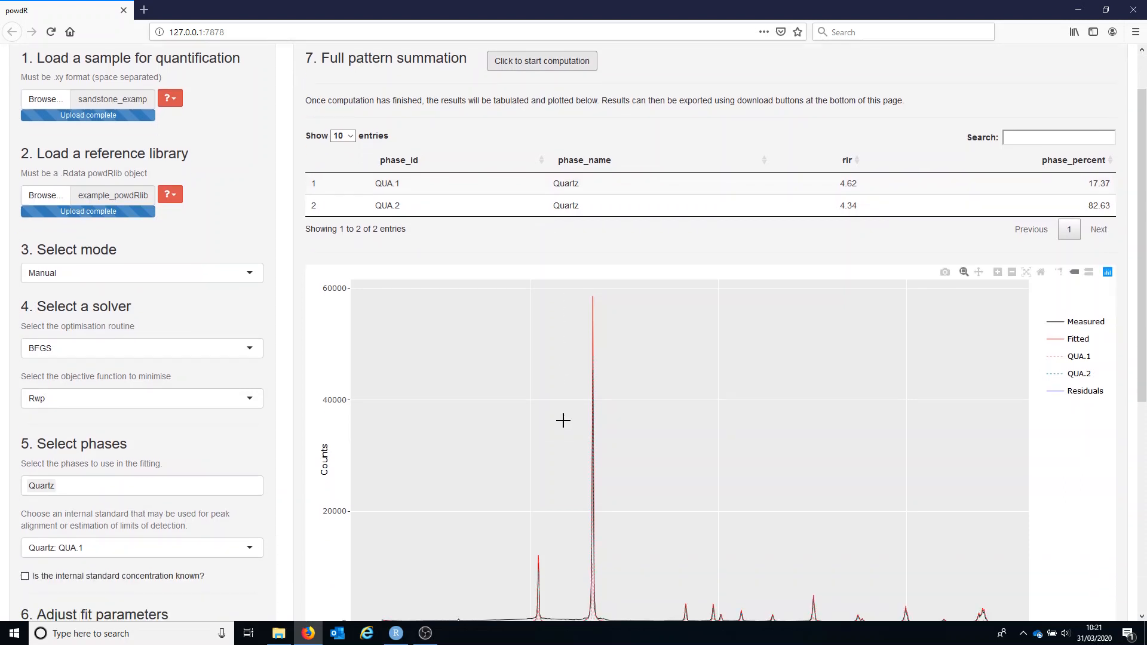
scroll(563, 420, "down", 4)
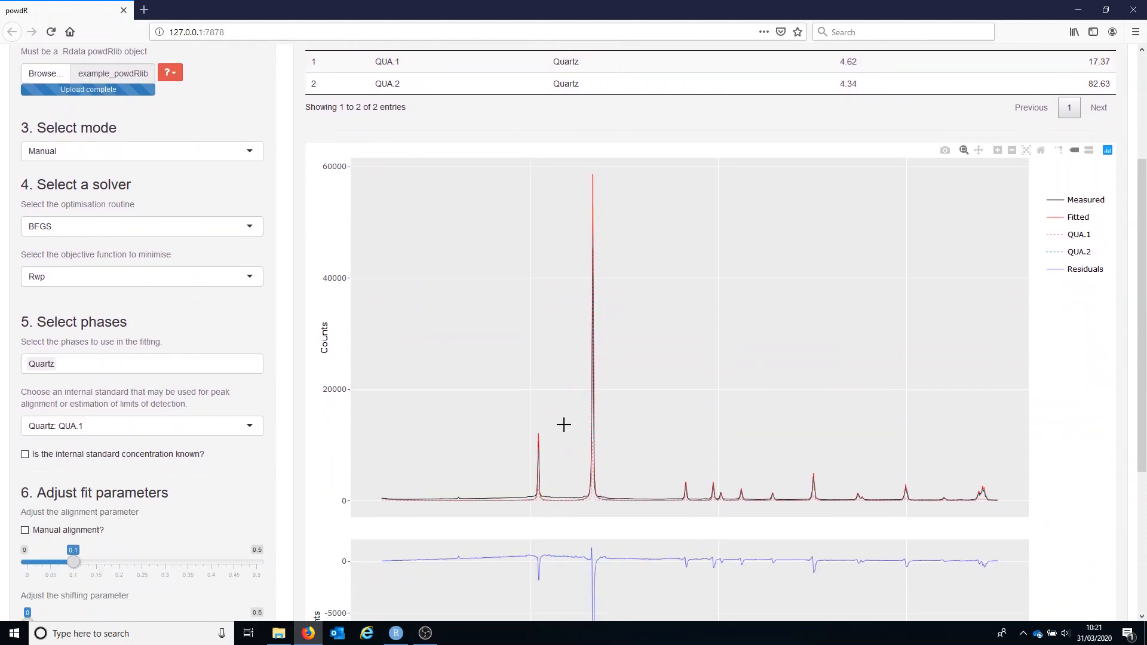
mouse_move(550, 409)
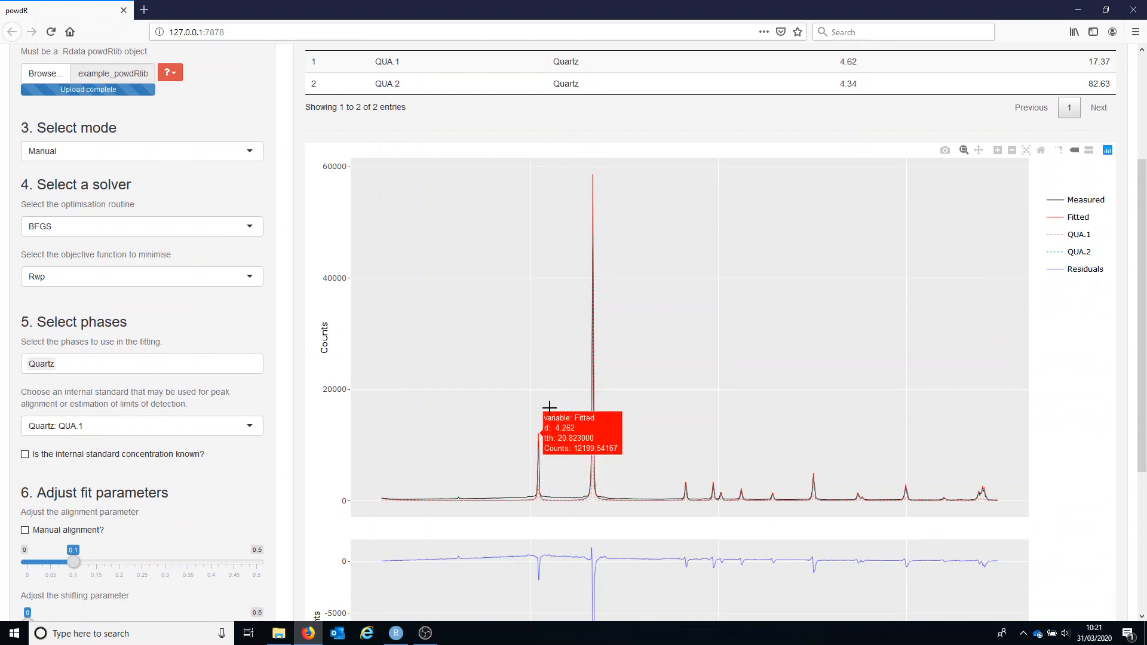
scroll(550, 408, "up", 6)
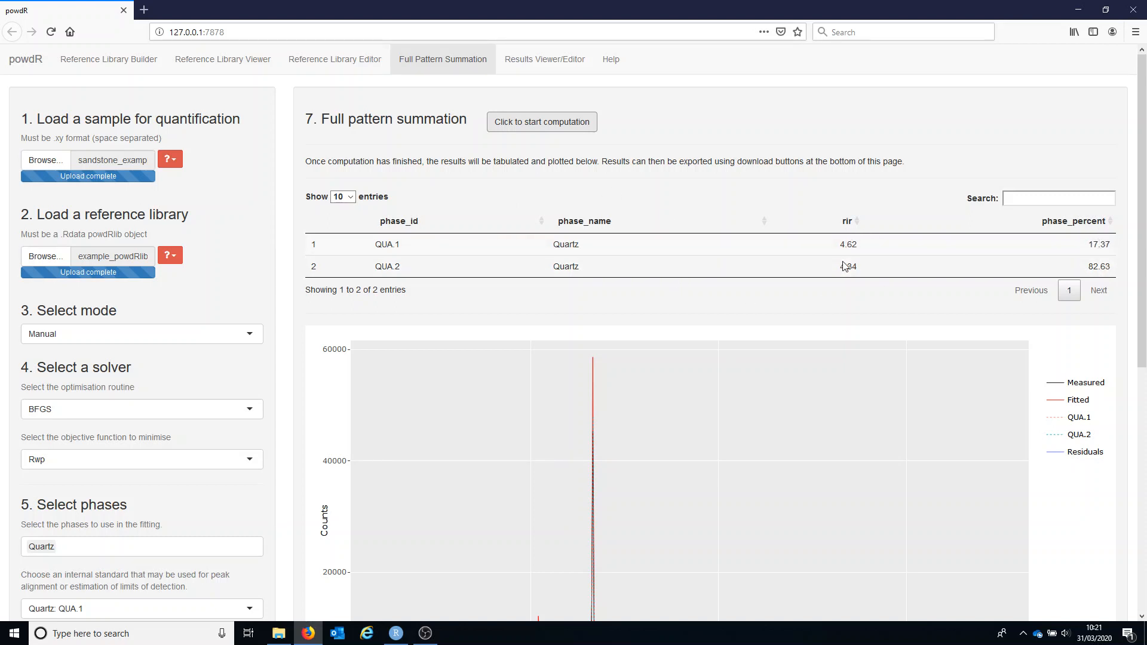
scroll(792, 308, "down", 3)
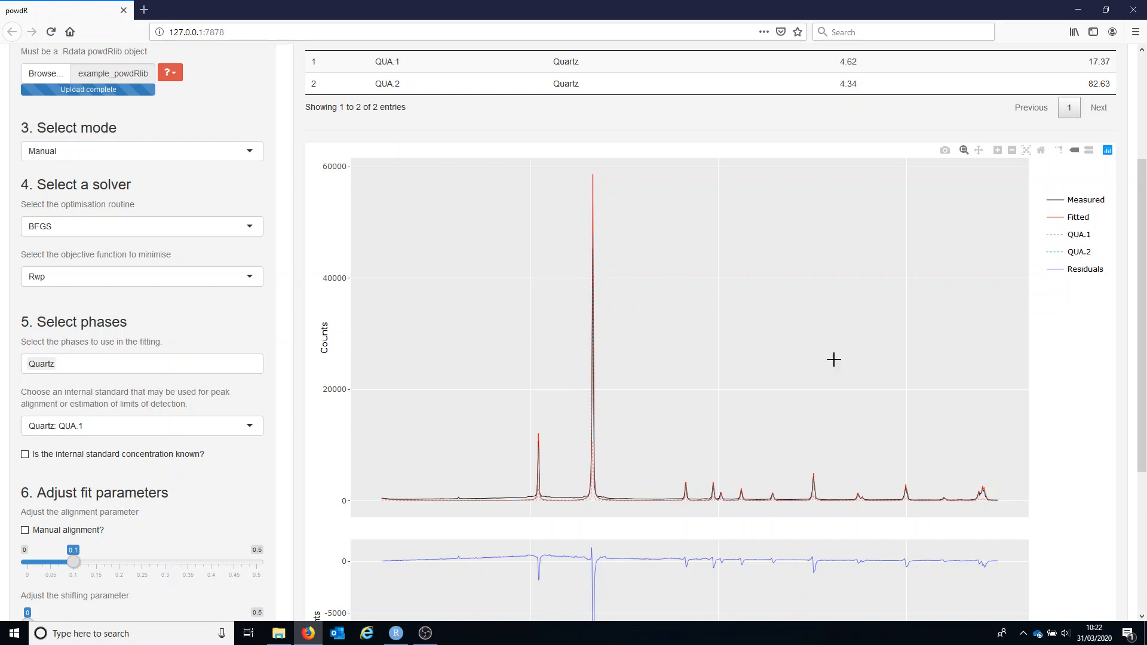
- Examine the measured, fitted and QUA.1 patterns around the tallest quartz peak, and restore the full plot range
left_click_drag(562, 165, 629, 512)
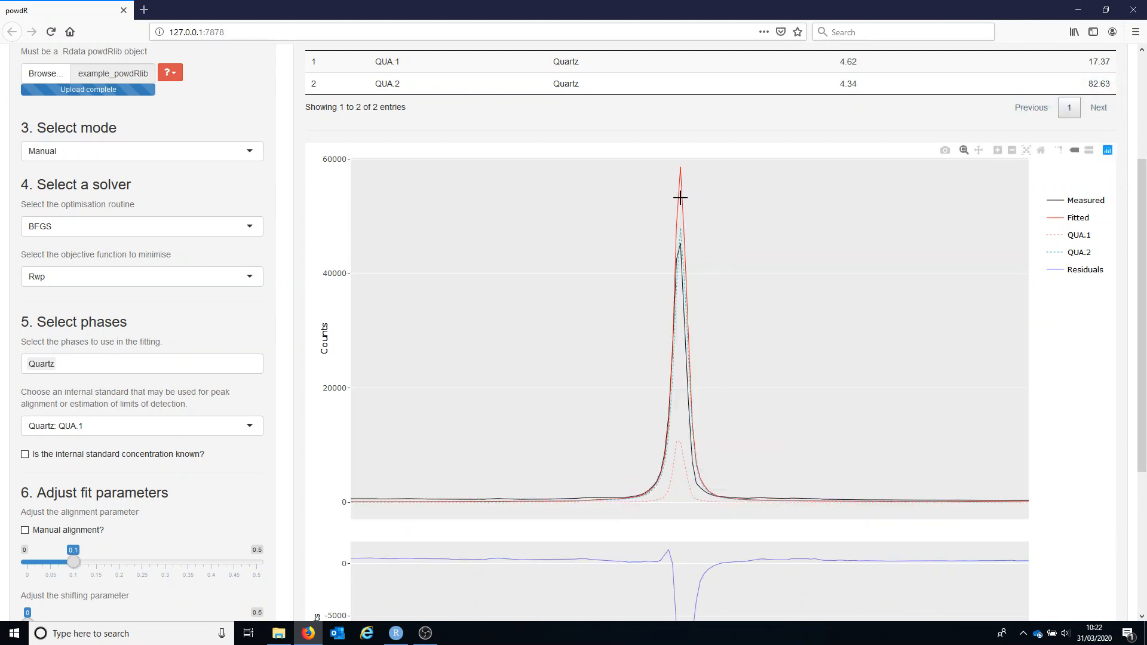
mouse_move(678, 259)
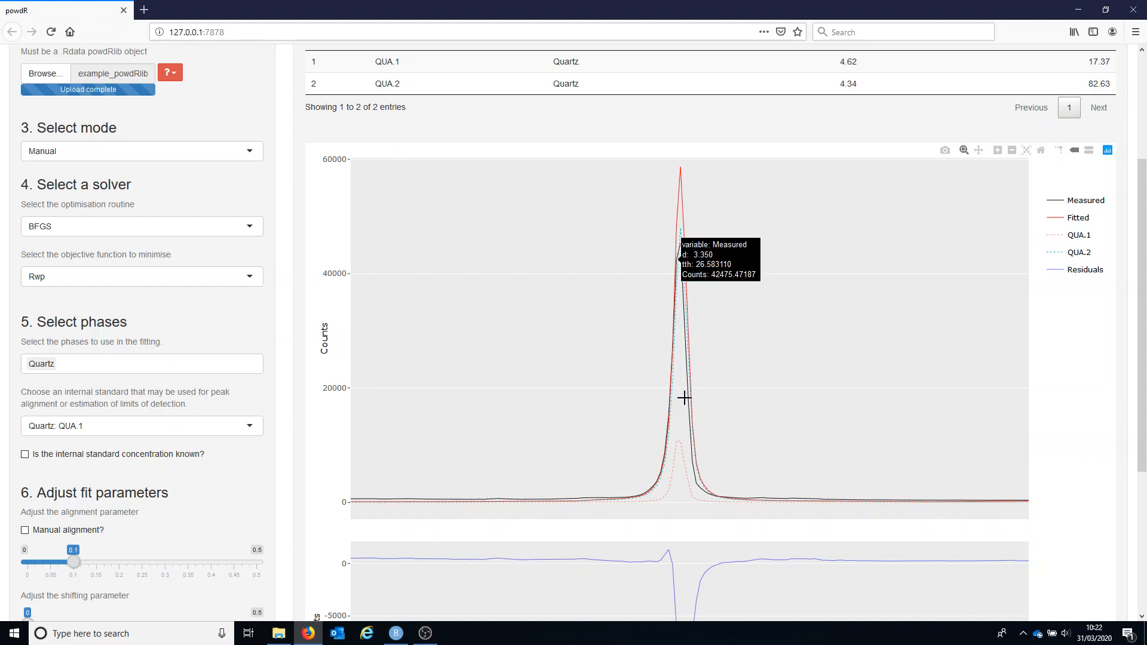
mouse_move(693, 492)
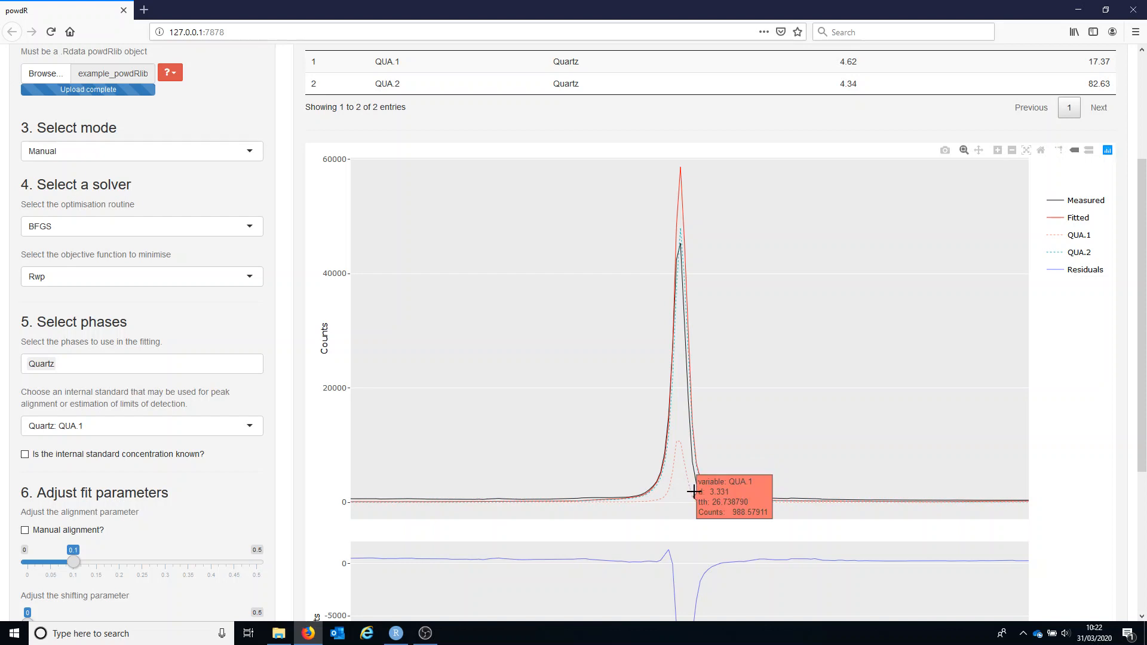
mouse_move(684, 450)
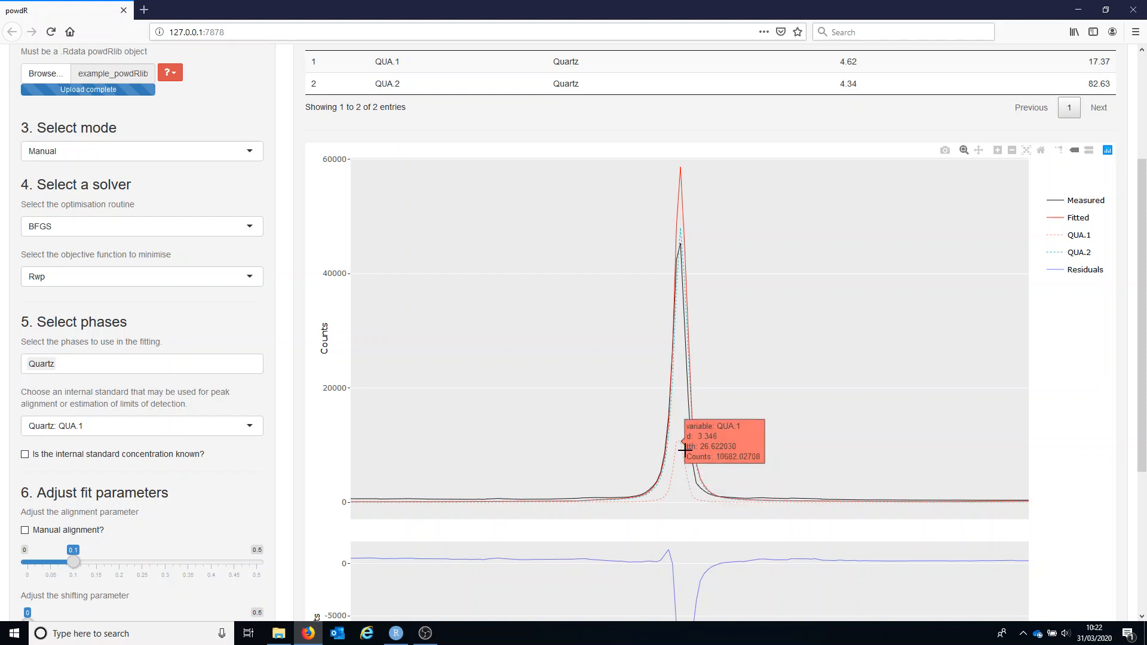
mouse_move(682, 224)
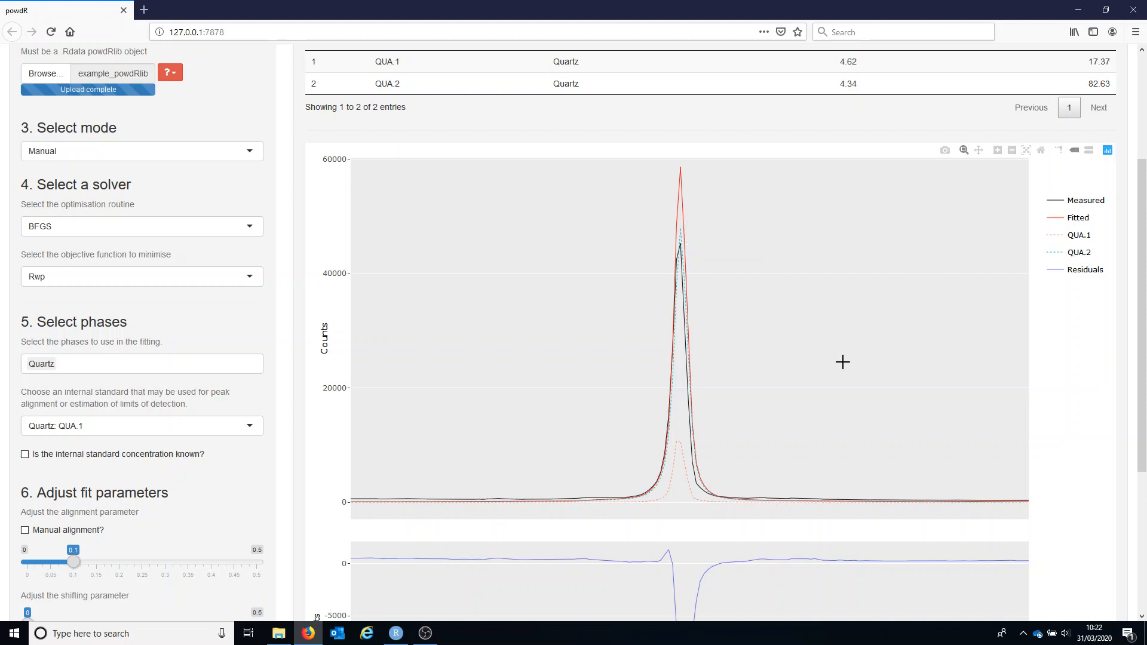
double_click(825, 384)
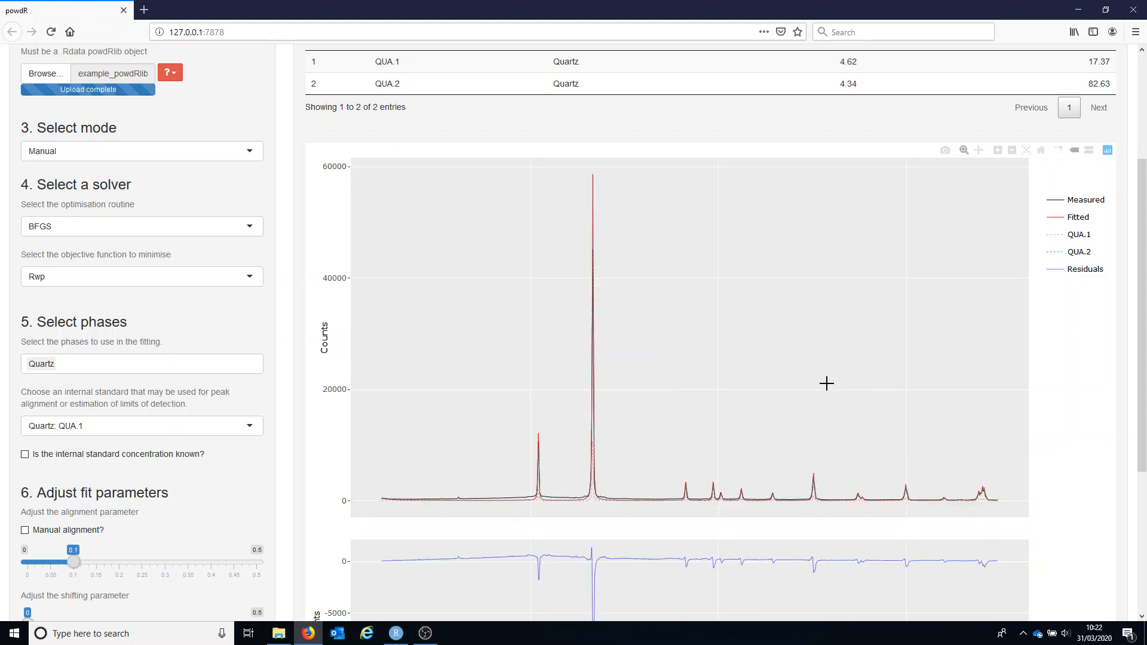
- Examine the low-count region of the fit and its residuals for peaks and background not explained by quartz
left_click_drag(365, 504, 901, 462)
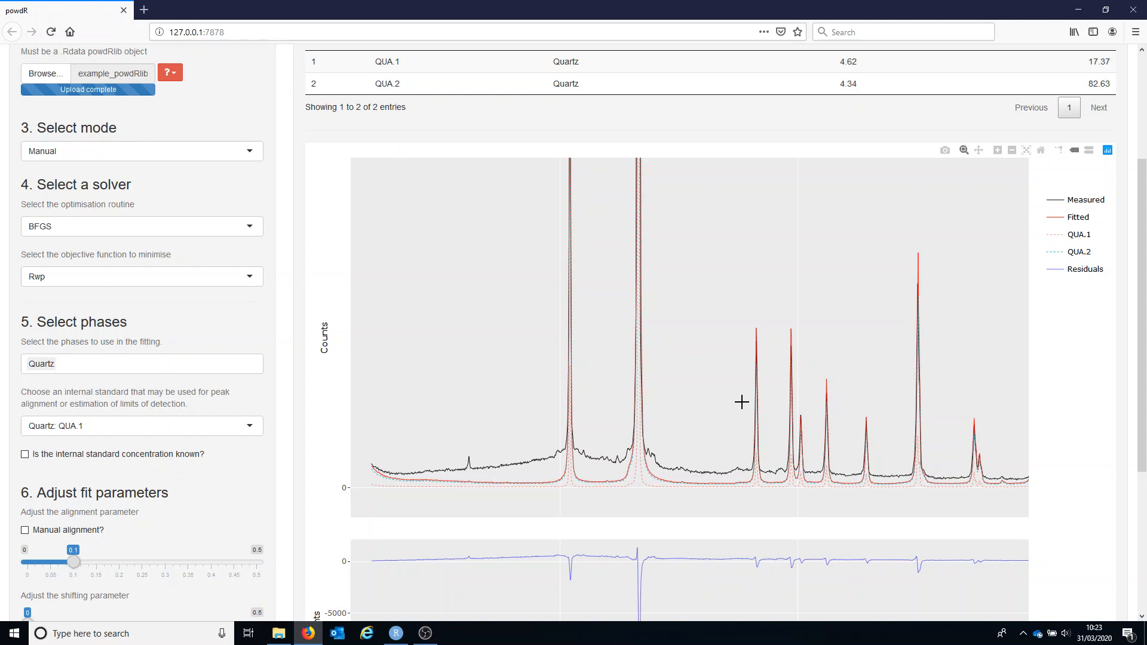
scroll(741, 401, "down", 3)
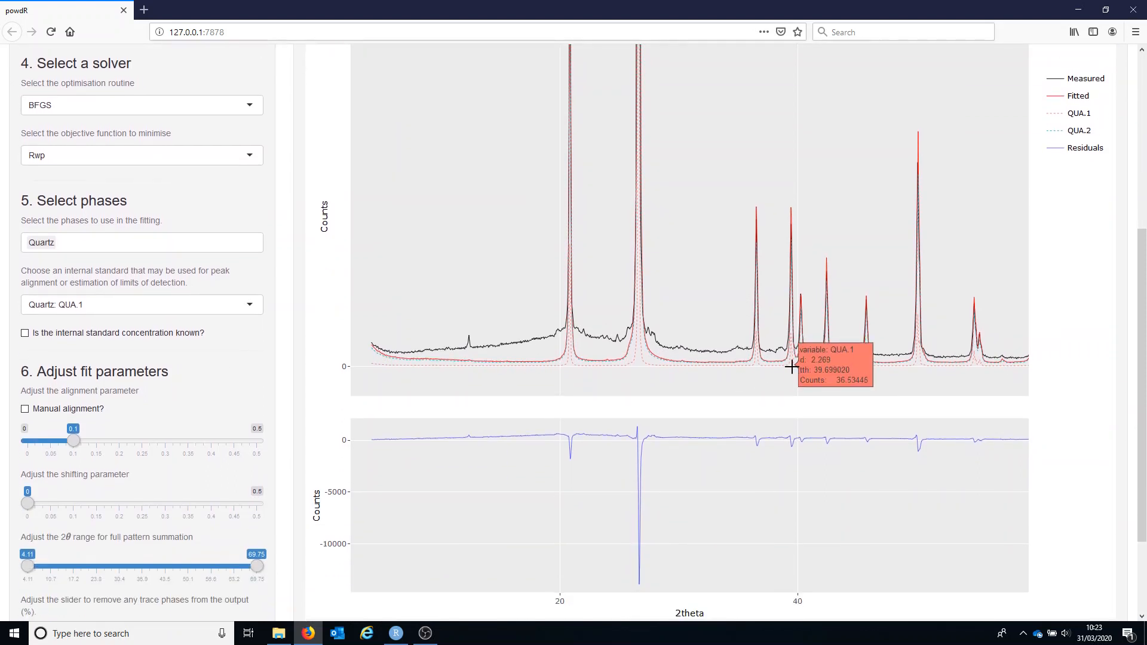
scroll(791, 366, "up", 1)
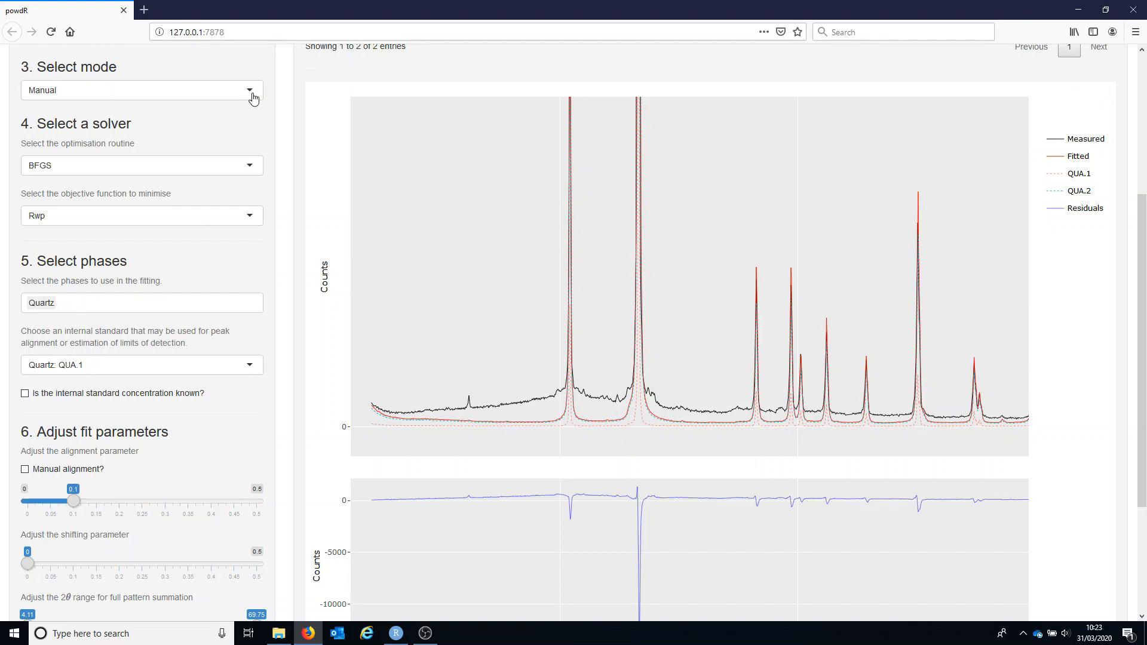
- Switch the quantification mode to Automated
scroll(324, 258, "up", 2)
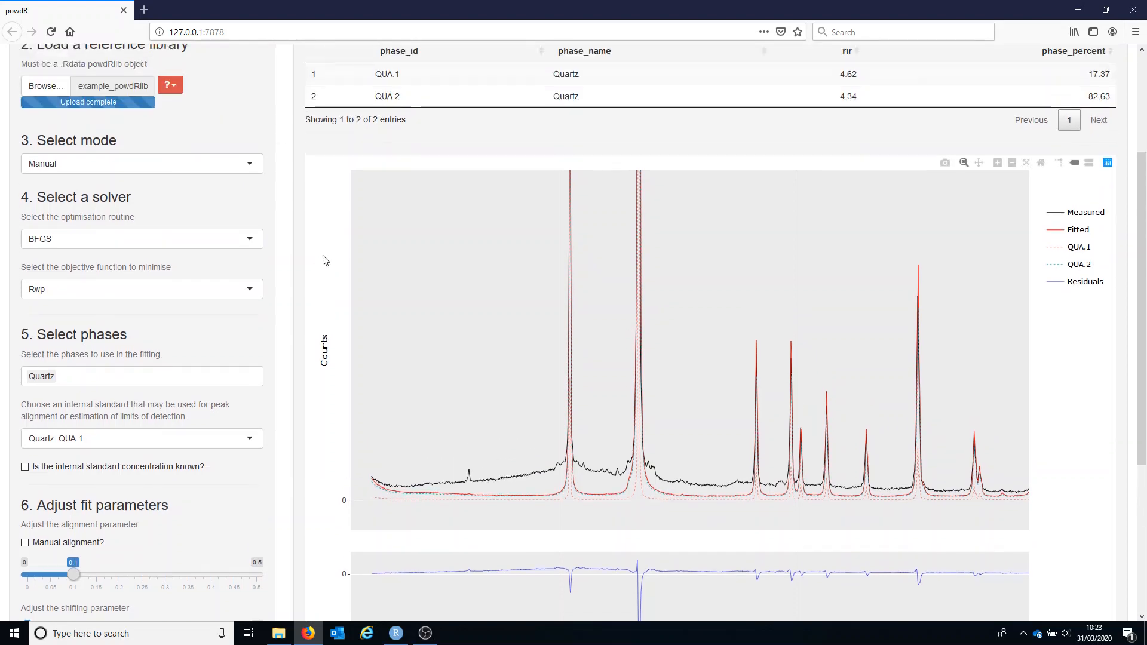
scroll(323, 258, "up", 3)
scroll(322, 258, "down", 4)
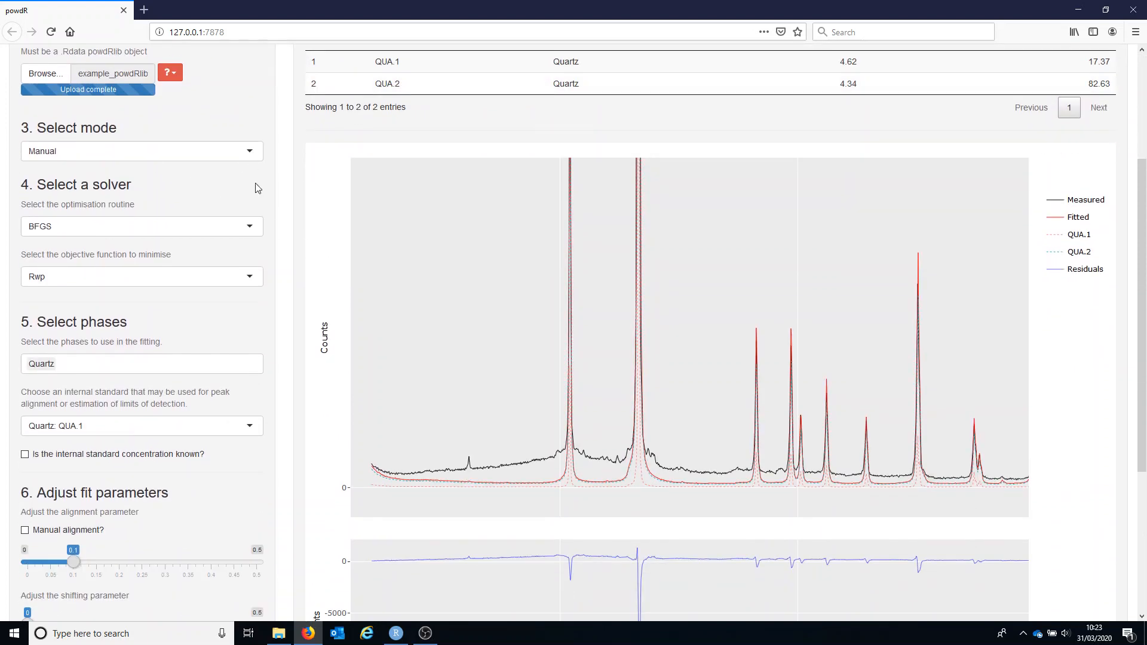
scroll(232, 161, "up", 2)
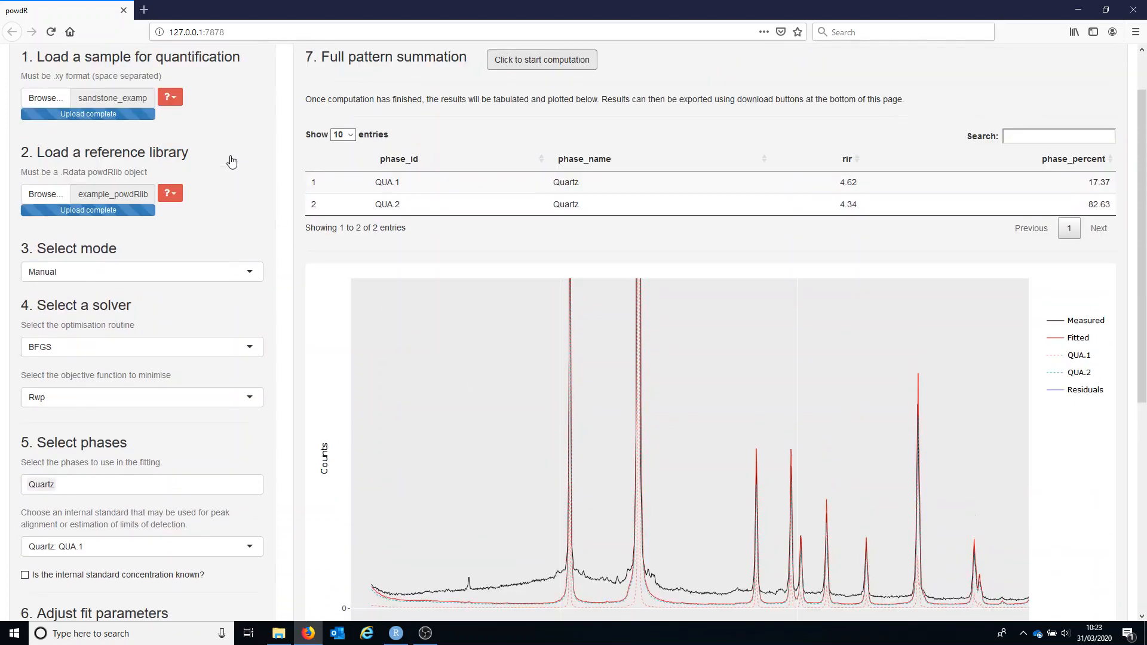
left_click(205, 275)
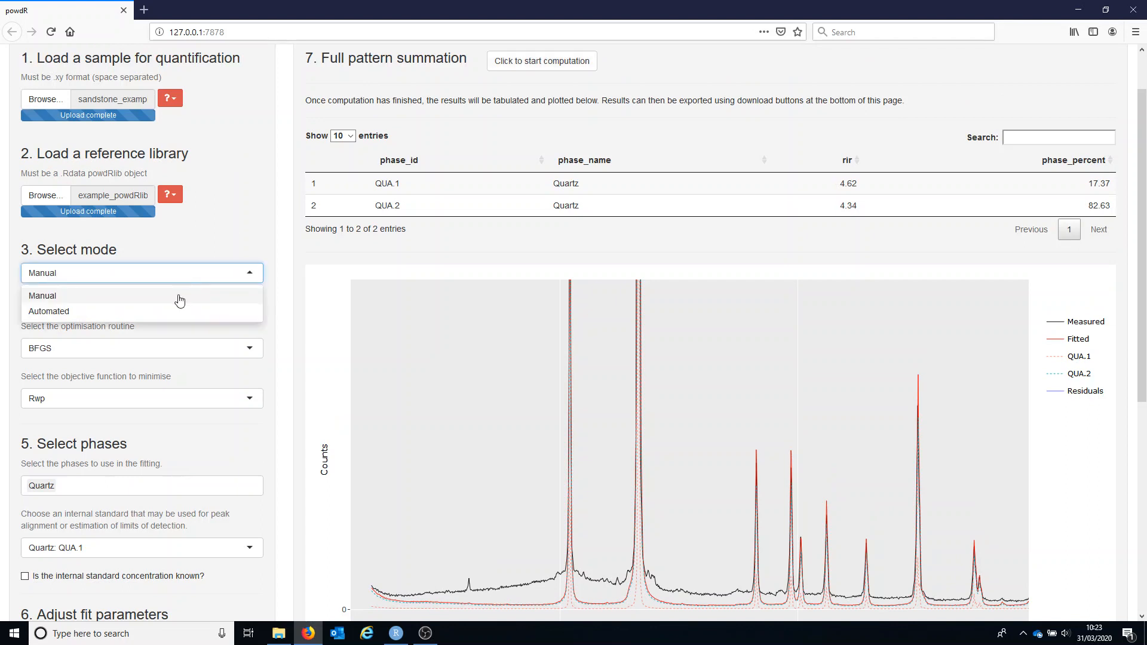
left_click(110, 312)
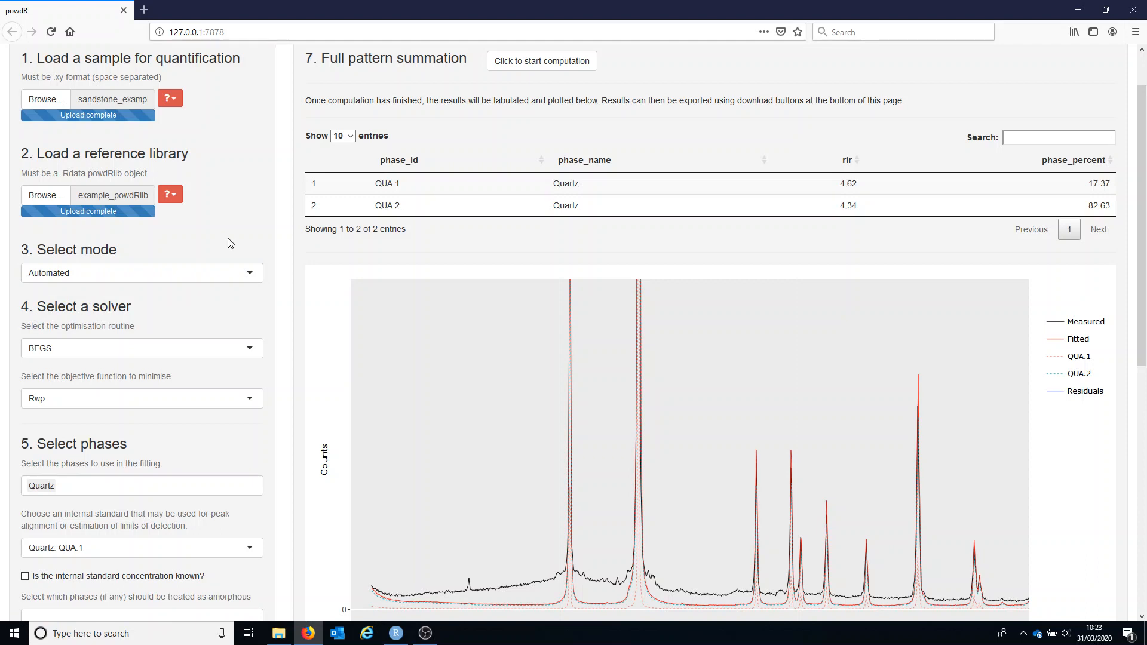
- Add Dolomite, Goethite, Illite, K-feldspar, Organic-Matter, Kaolinite and Plagioclase to Quartz as the phases used in the fitting
scroll(289, 281, "down", 2)
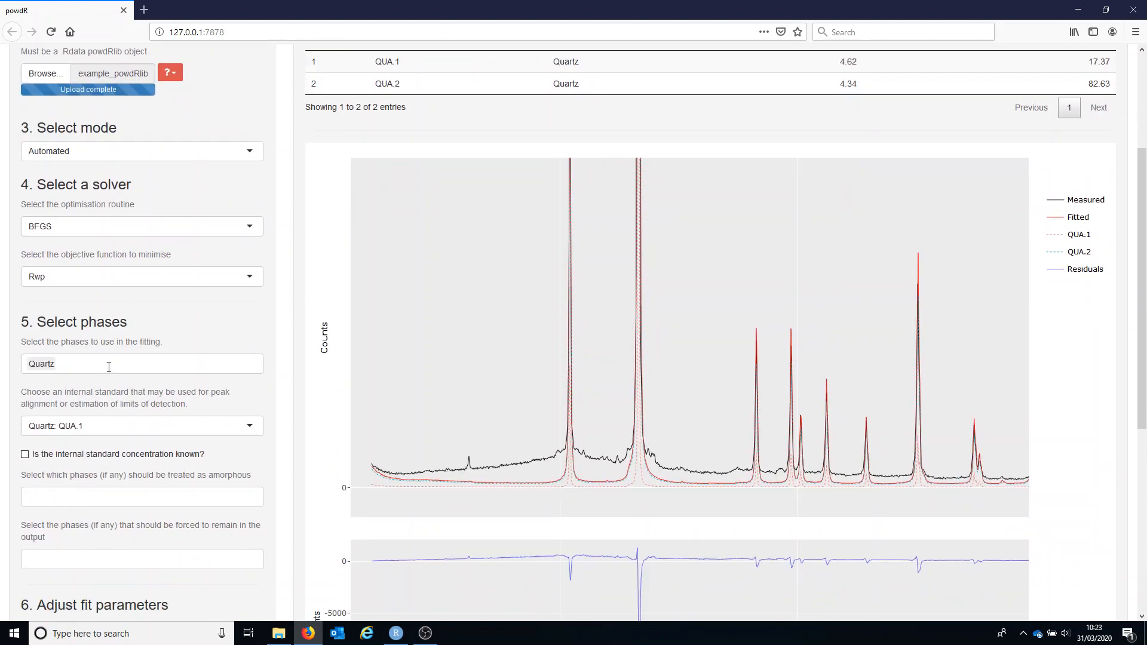
left_click(109, 367)
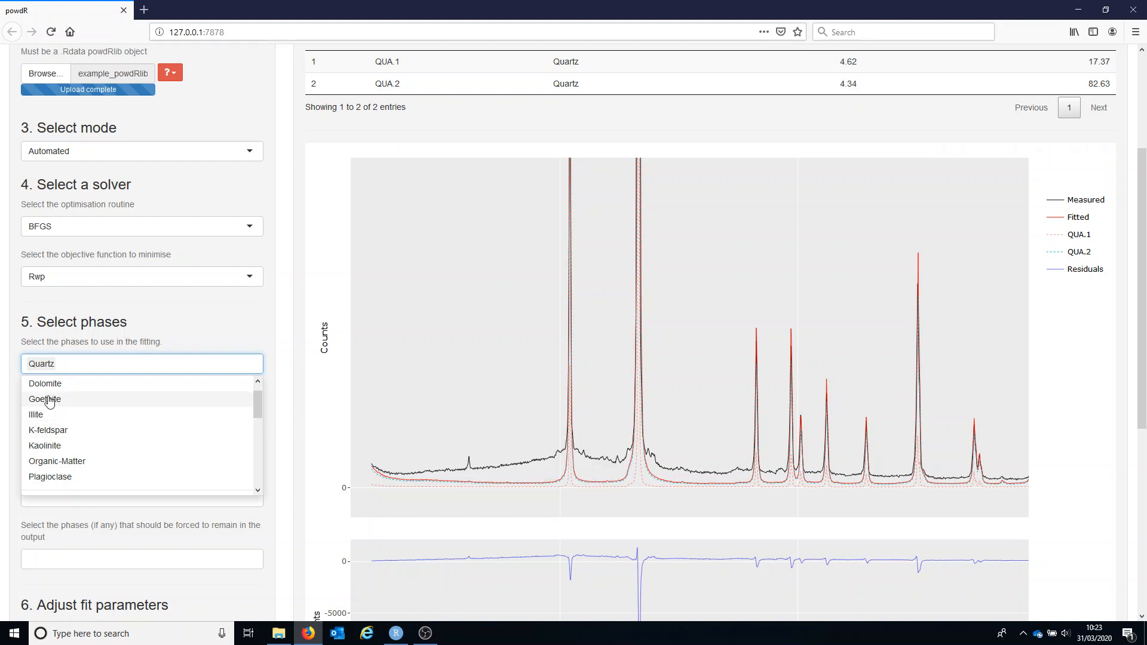
left_click(88, 385)
left_click(90, 385)
left_click(89, 385)
left_click(90, 385)
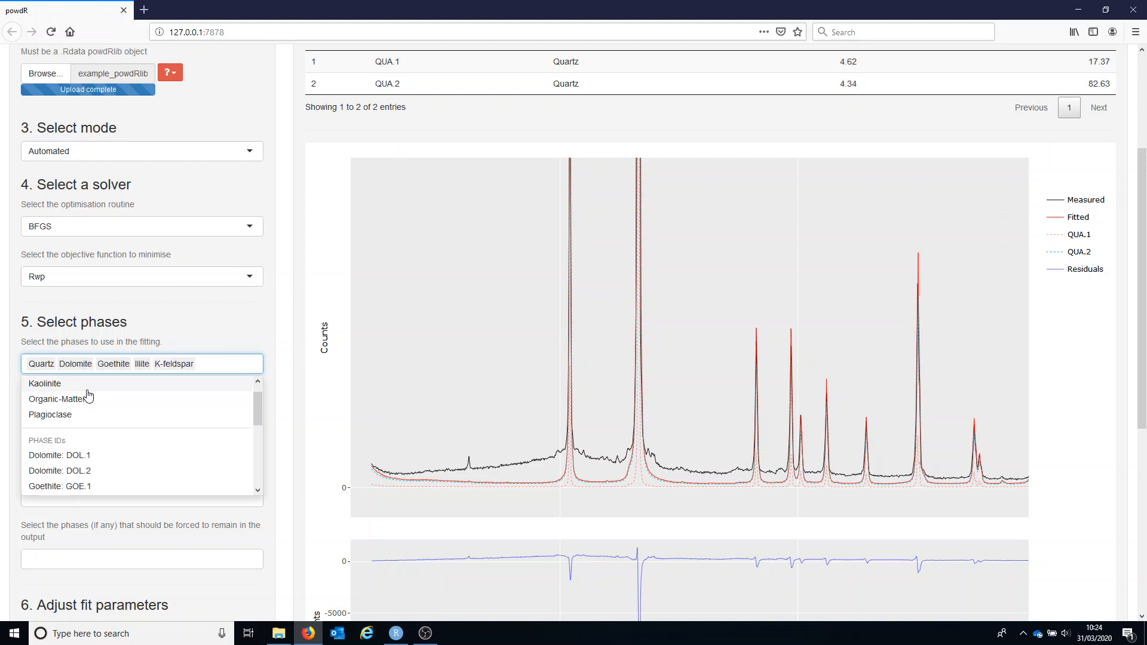
left_click(90, 399)
left_click(90, 400)
left_click(90, 400)
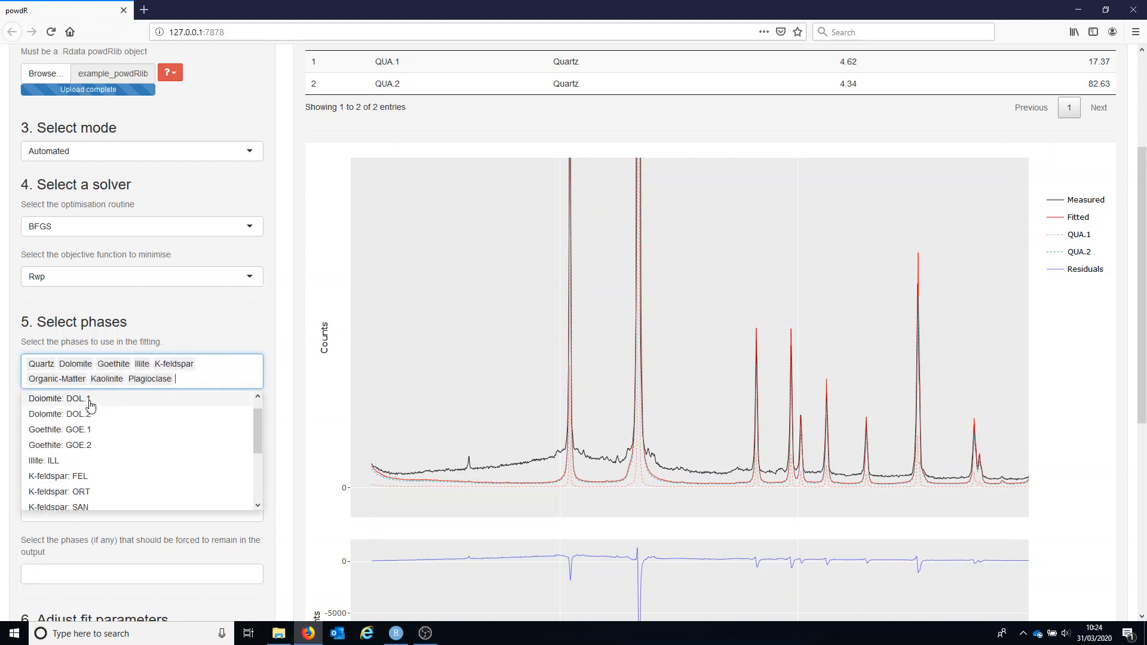
left_click(263, 331)
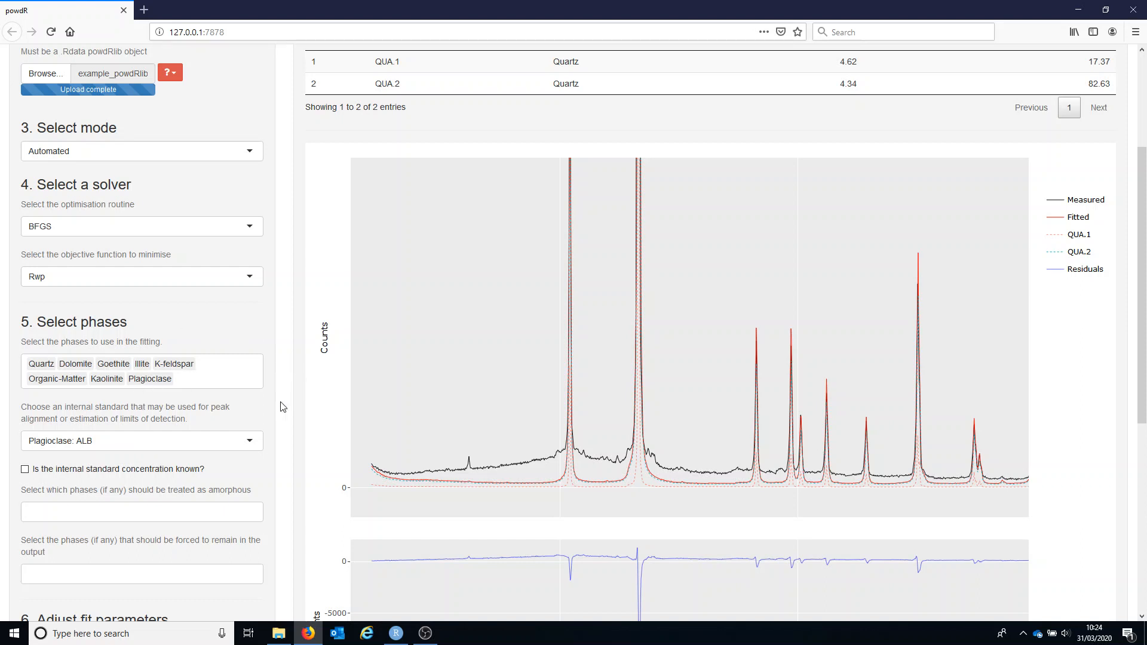
- Choose Quartz: QUA.1 as the internal standard for peak alignment and limits of detection
left_click(227, 441)
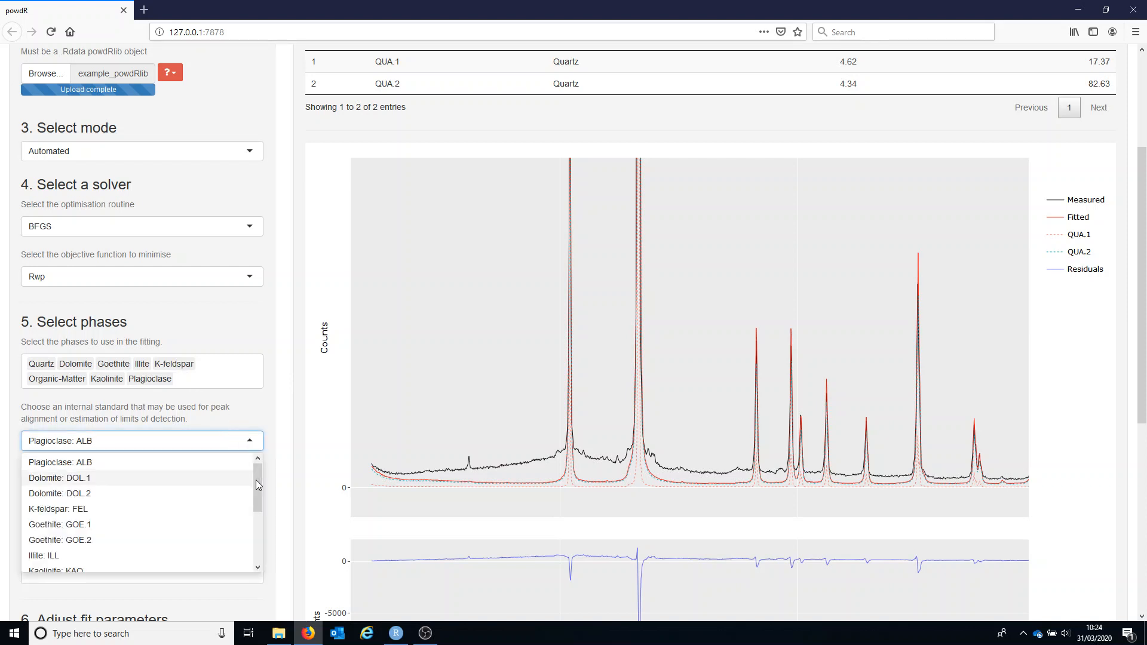
left_click_drag(256, 481, 260, 549)
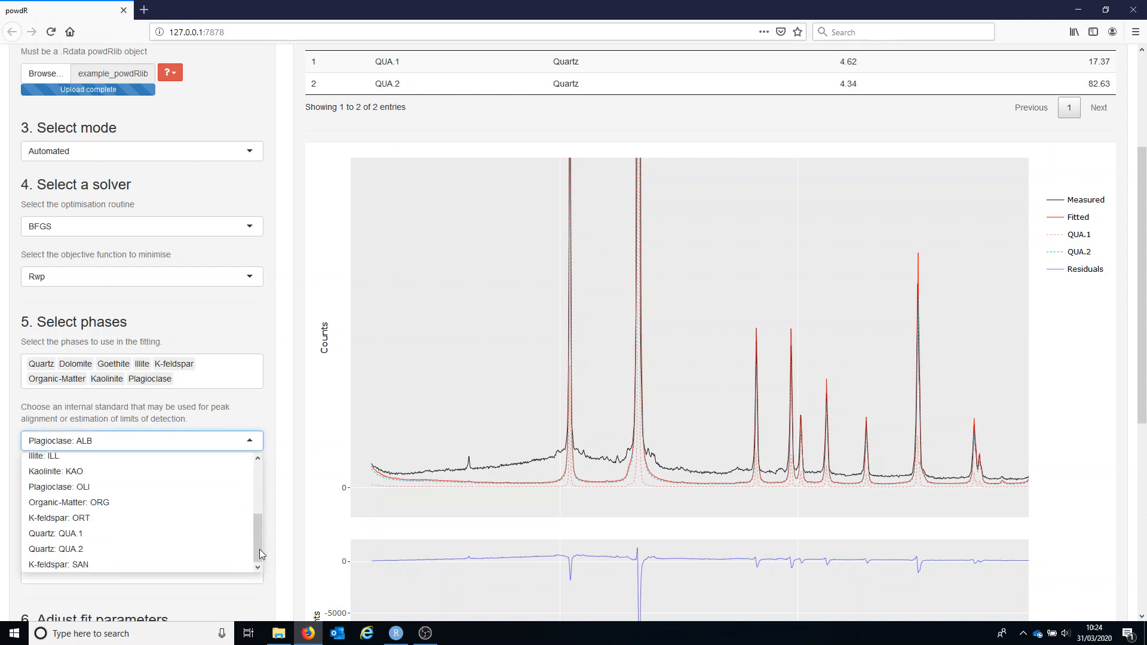
left_click(98, 534)
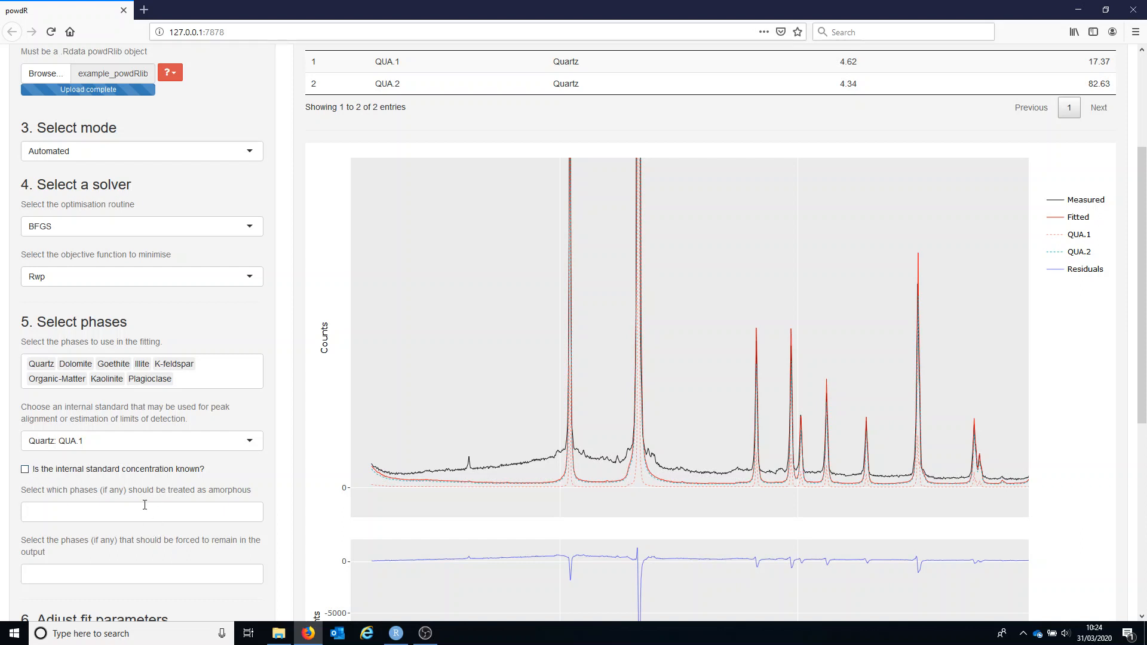
- Treat Organic-Matter: ORG as amorphous and leave the selection of phases forced to remain in the output empty
scroll(68, 506, "down", 1)
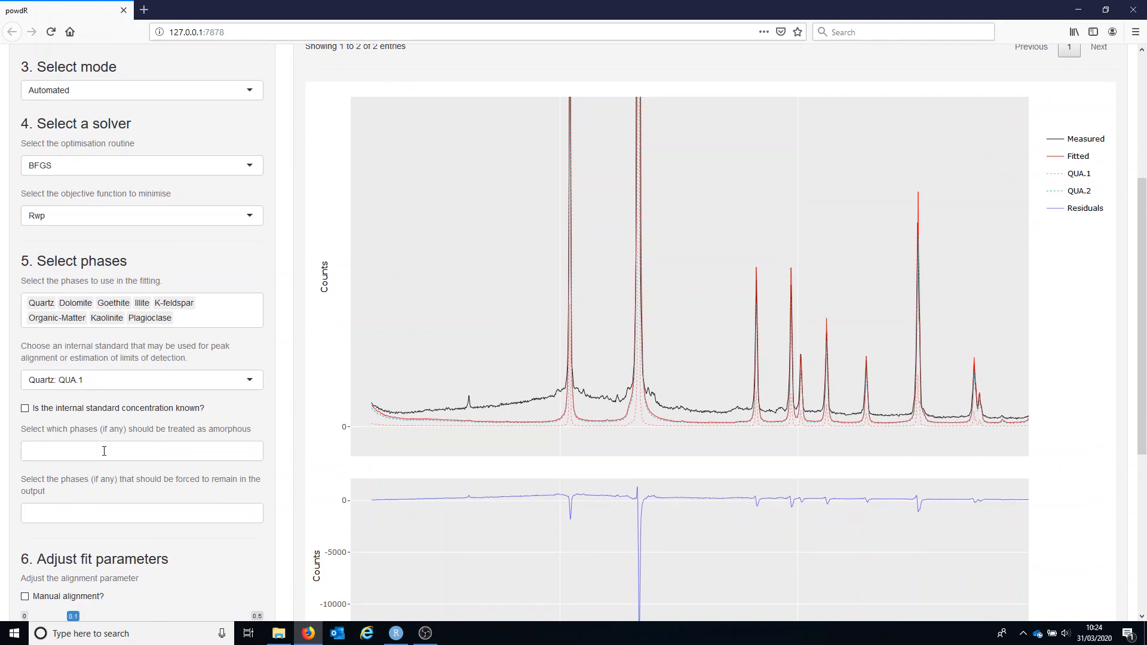
left_click(104, 451)
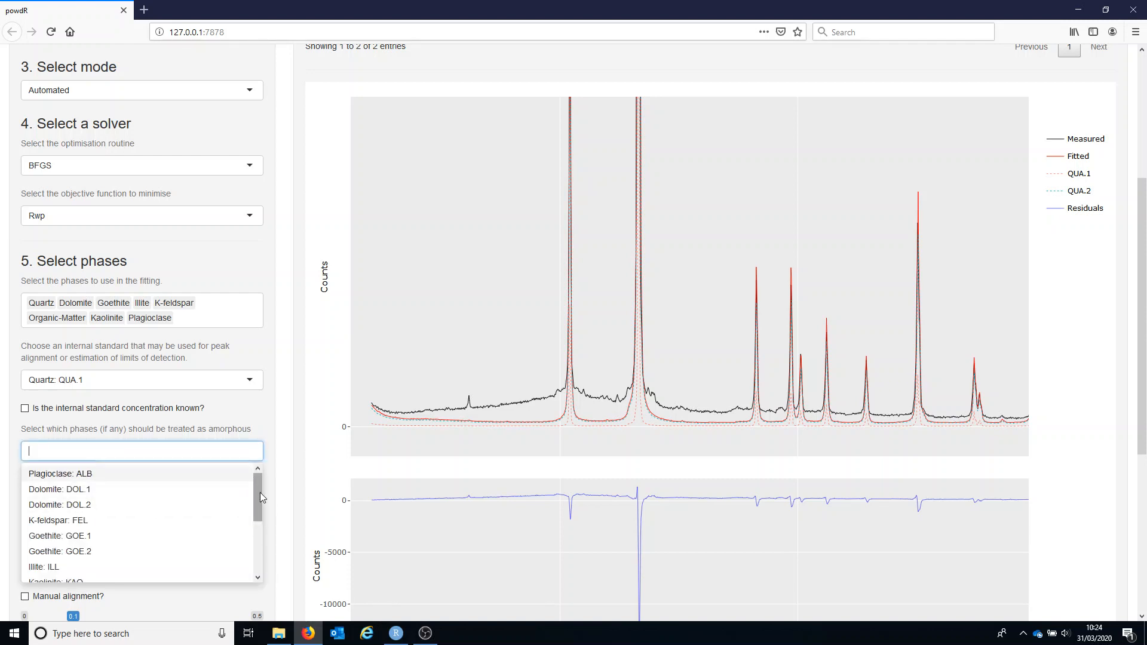
scroll(262, 496, "down", 3)
scroll(263, 513, "up", 4)
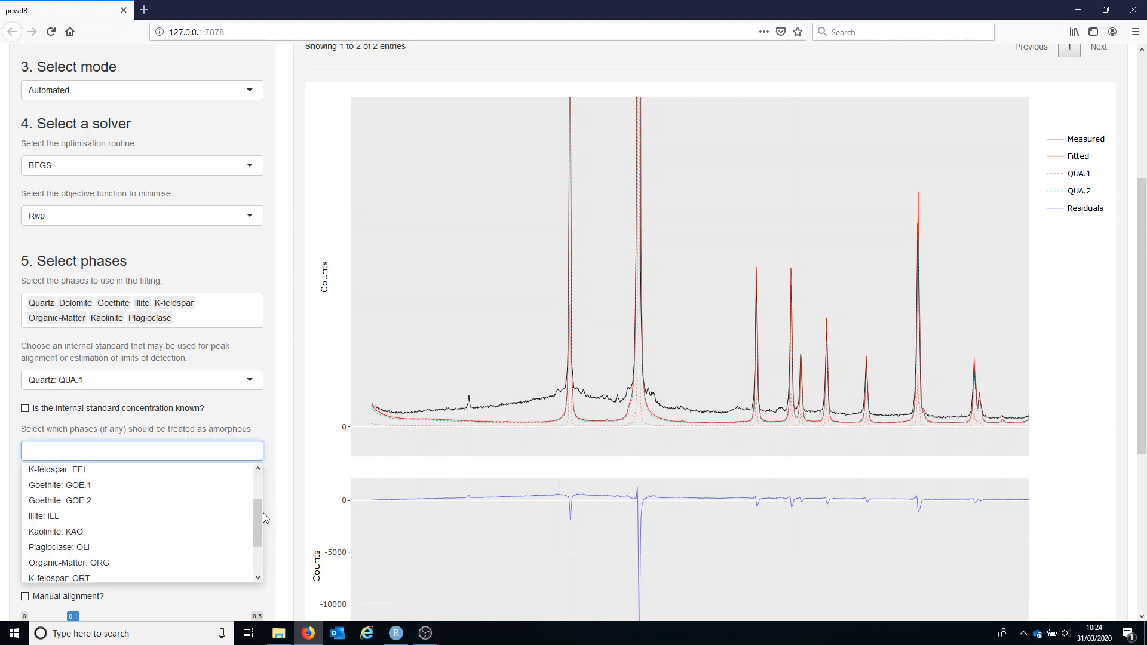
scroll(273, 521, "down", 1)
scroll(270, 532, "down", 2)
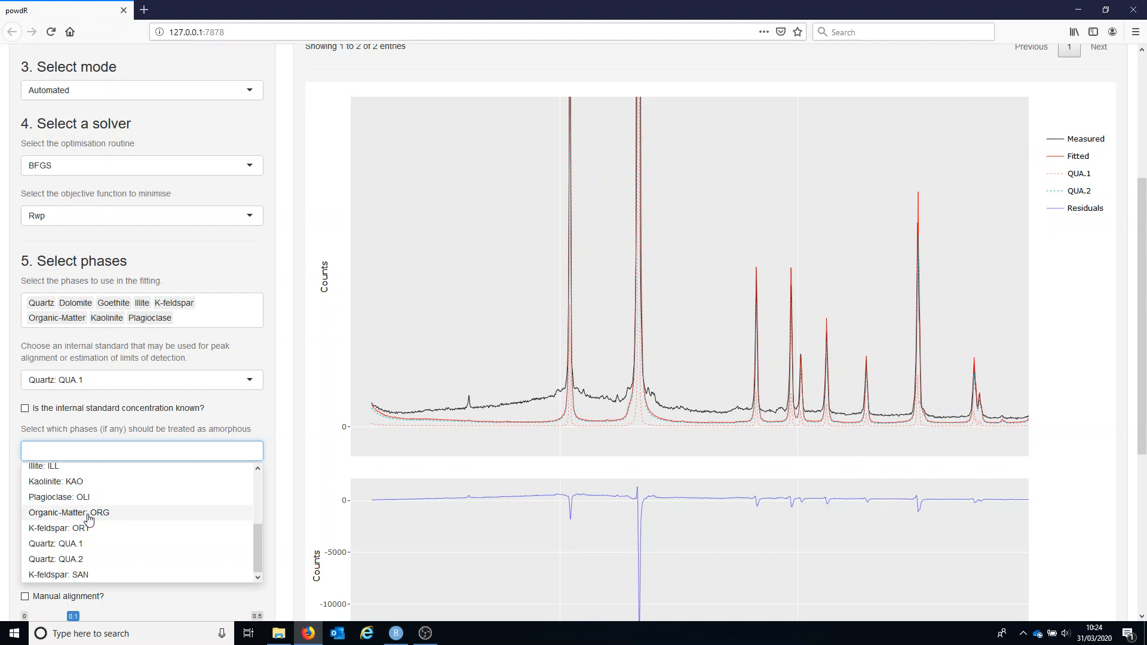
left_click(87, 514)
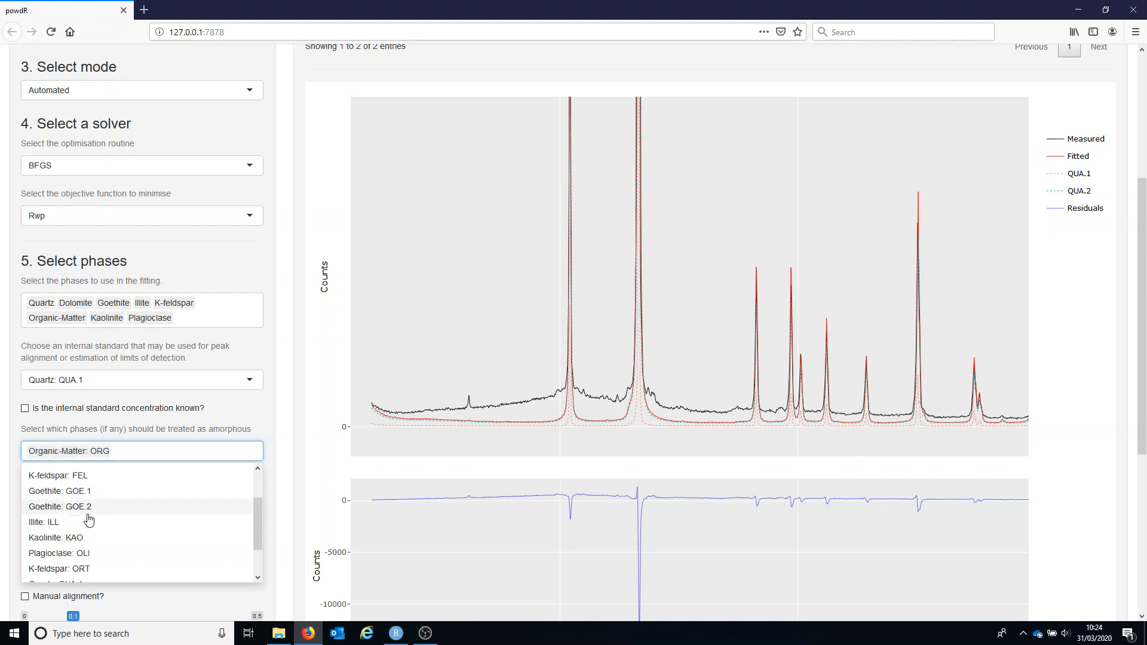
left_click(178, 429)
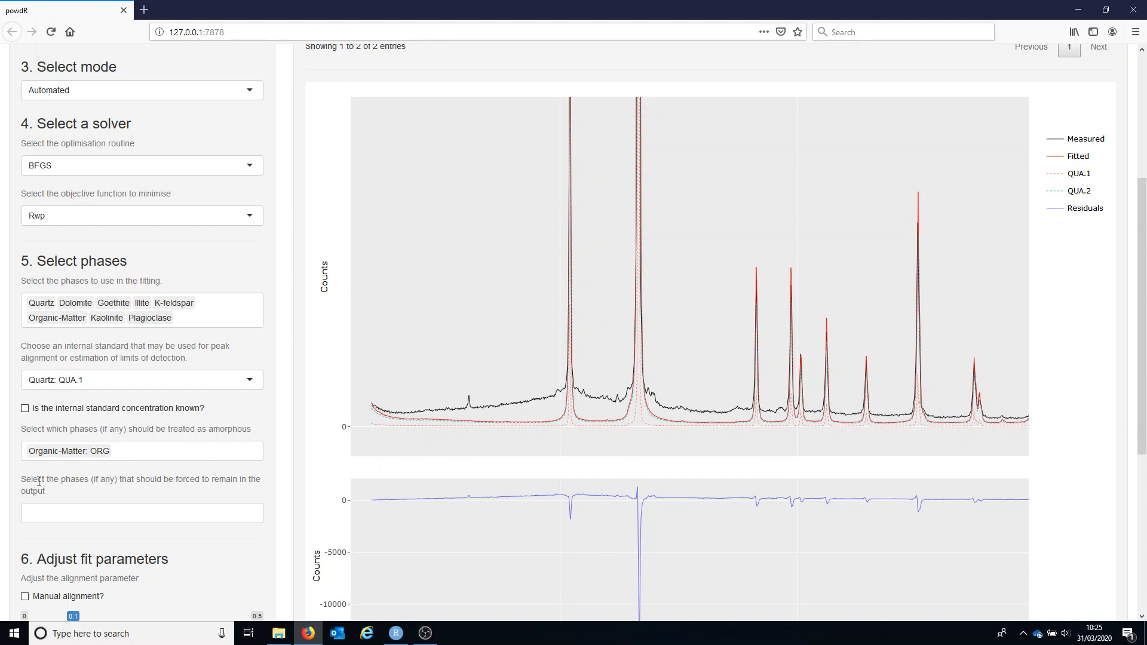
left_click(46, 512)
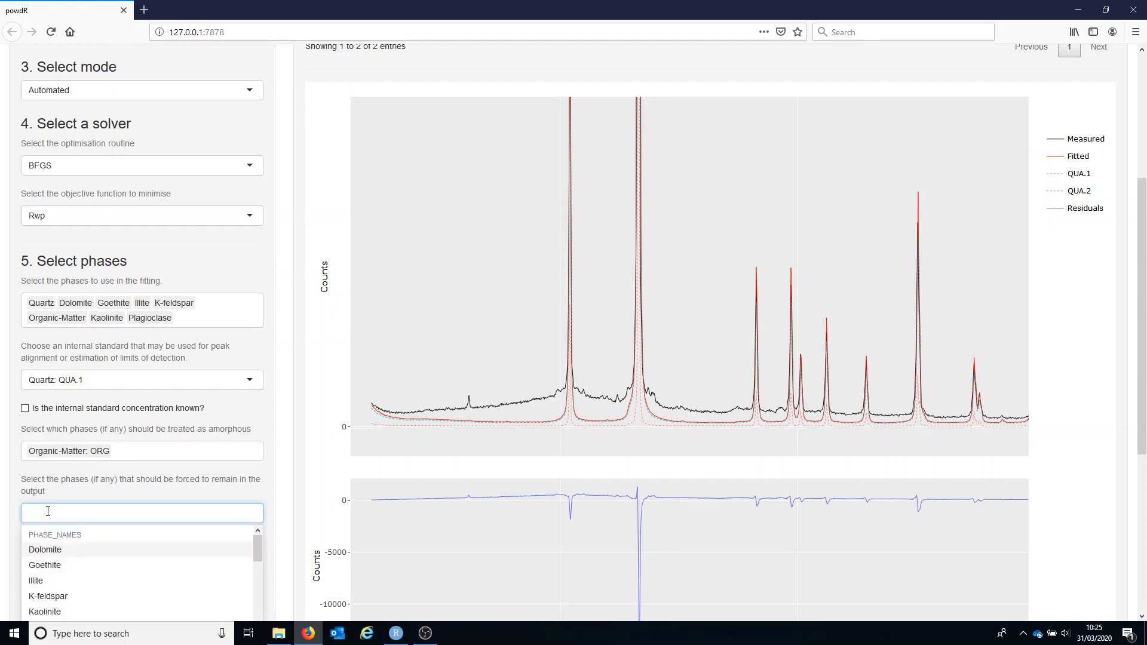
left_click(290, 478)
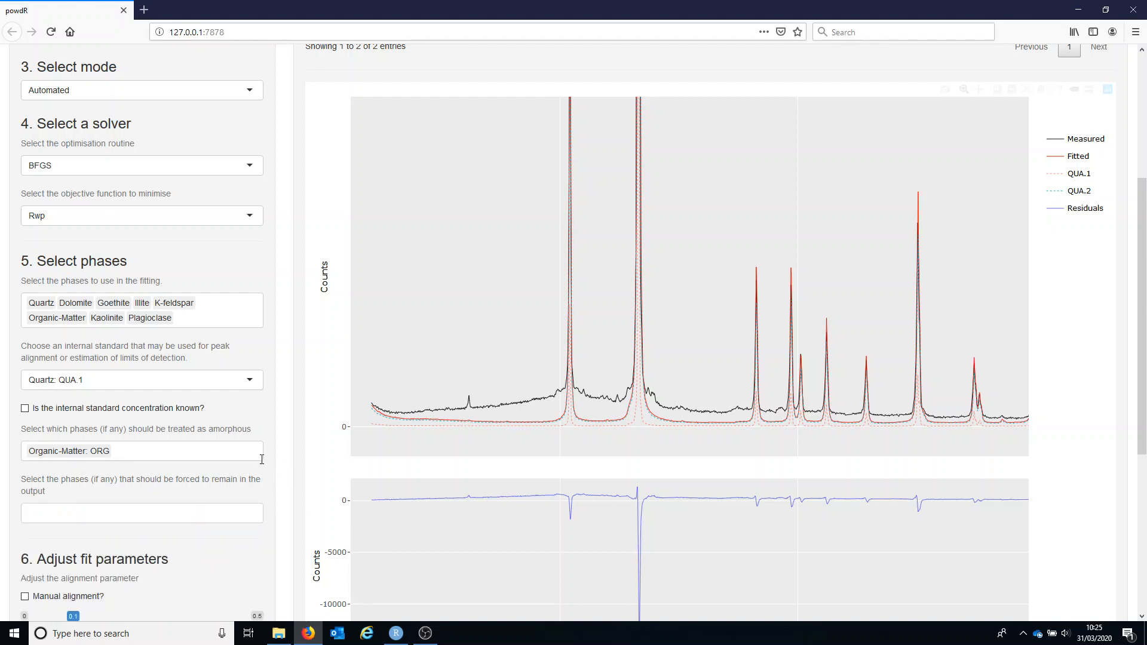
- Try a shifting parameter of 0.25 and return it to 0
scroll(262, 459, "down", 3)
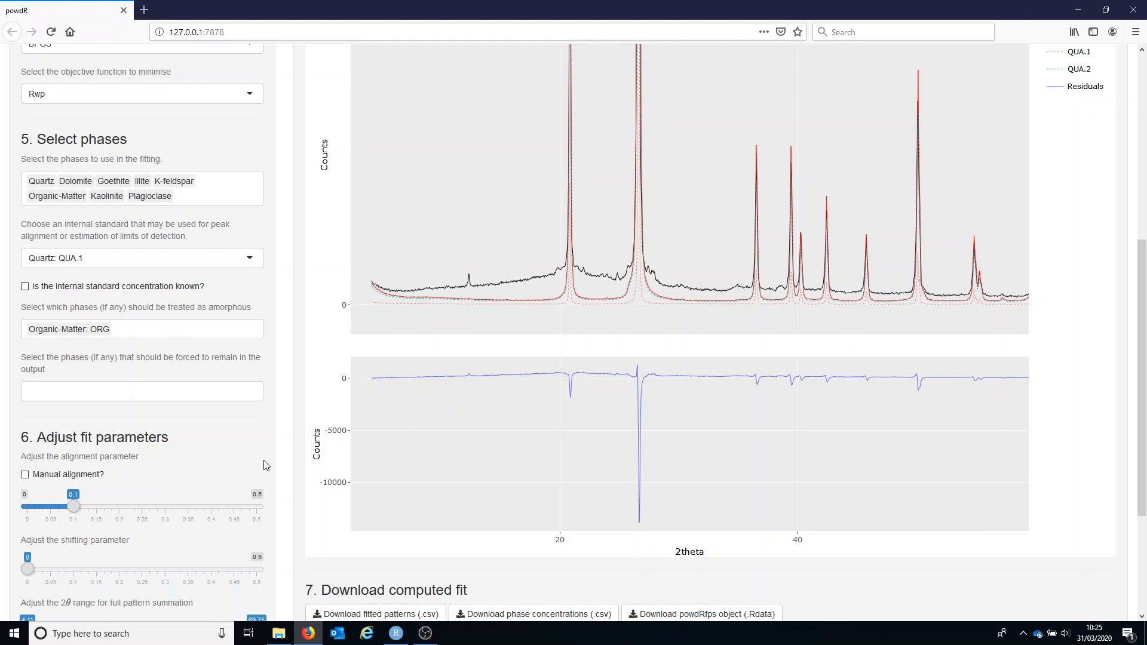
scroll(266, 465, "down", 5)
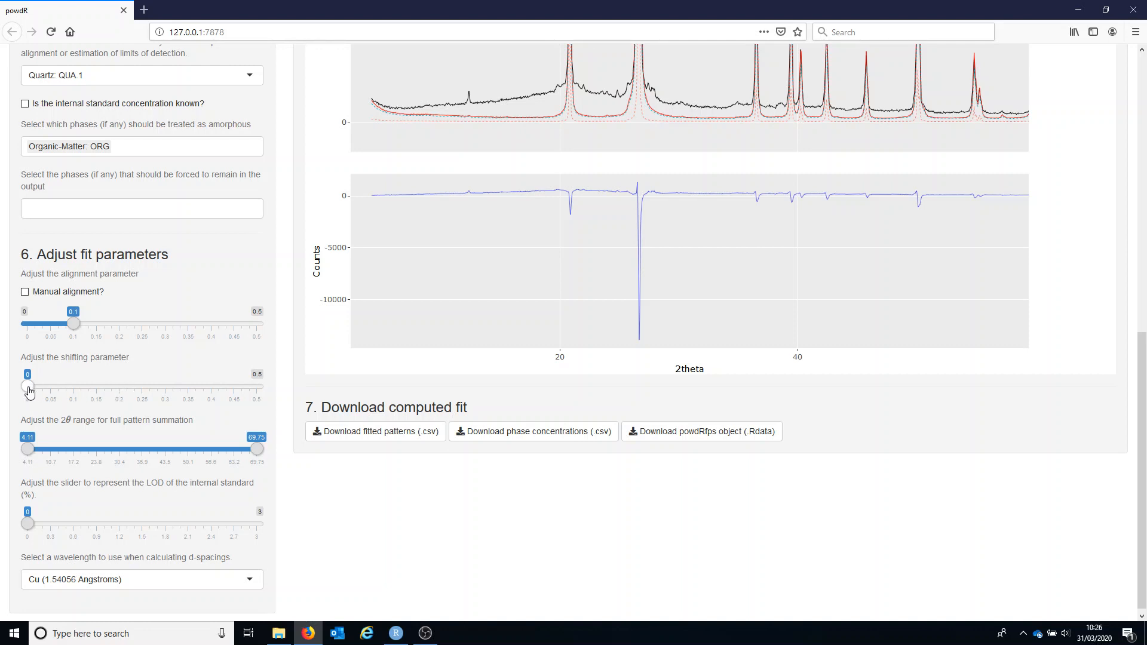
left_click_drag(29, 391, 145, 393)
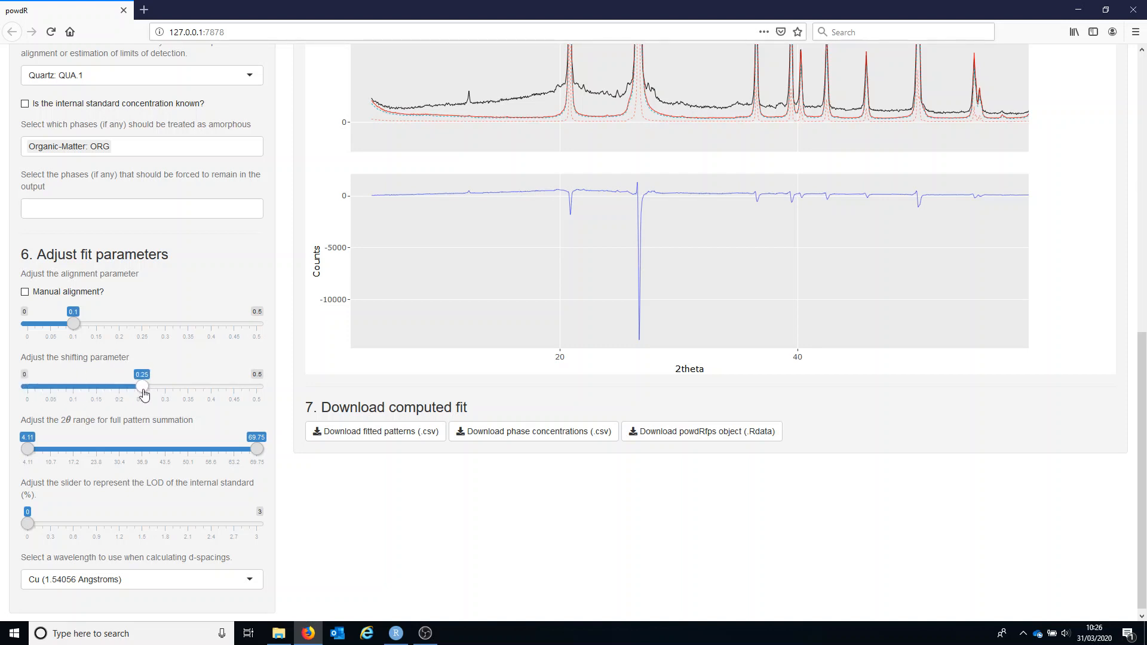
left_click_drag(142, 389, 13, 397)
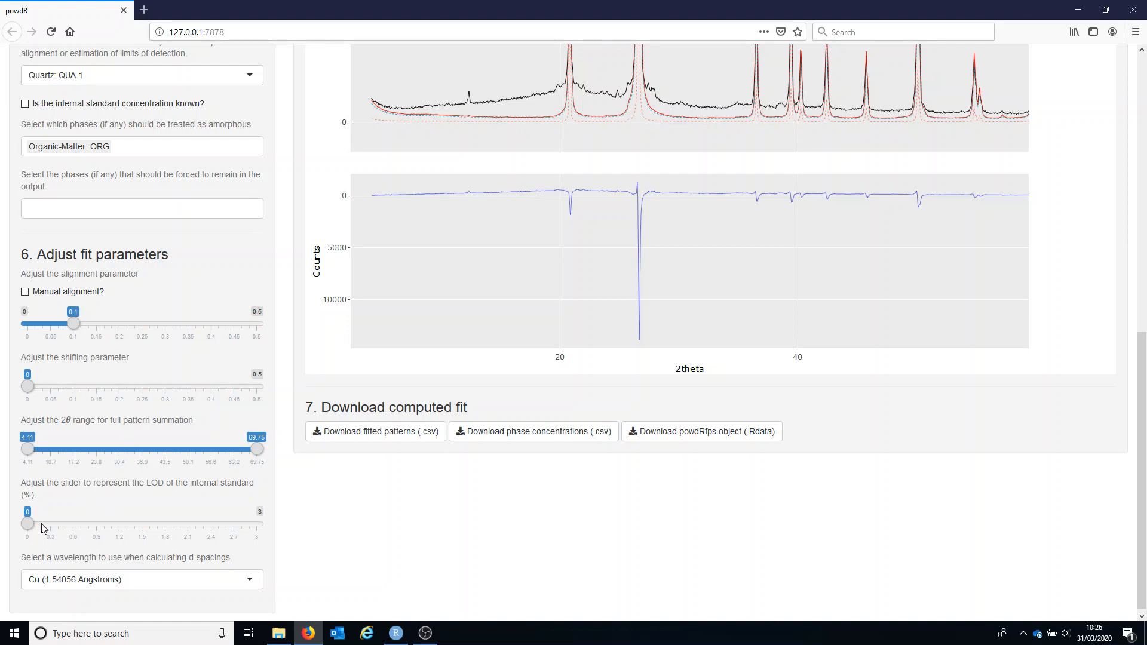
- Set the limit of detection of the internal standard to 0.1 %
mouse_move(28, 524)
left_mouse_down()
mouse_move(148, 530)
mouse_move(46, 529)
left_mouse_up()
left_click_drag(46, 529, 38, 530)
left_click_drag(43, 525, 39, 525)
scroll(275, 334, "up", 2)
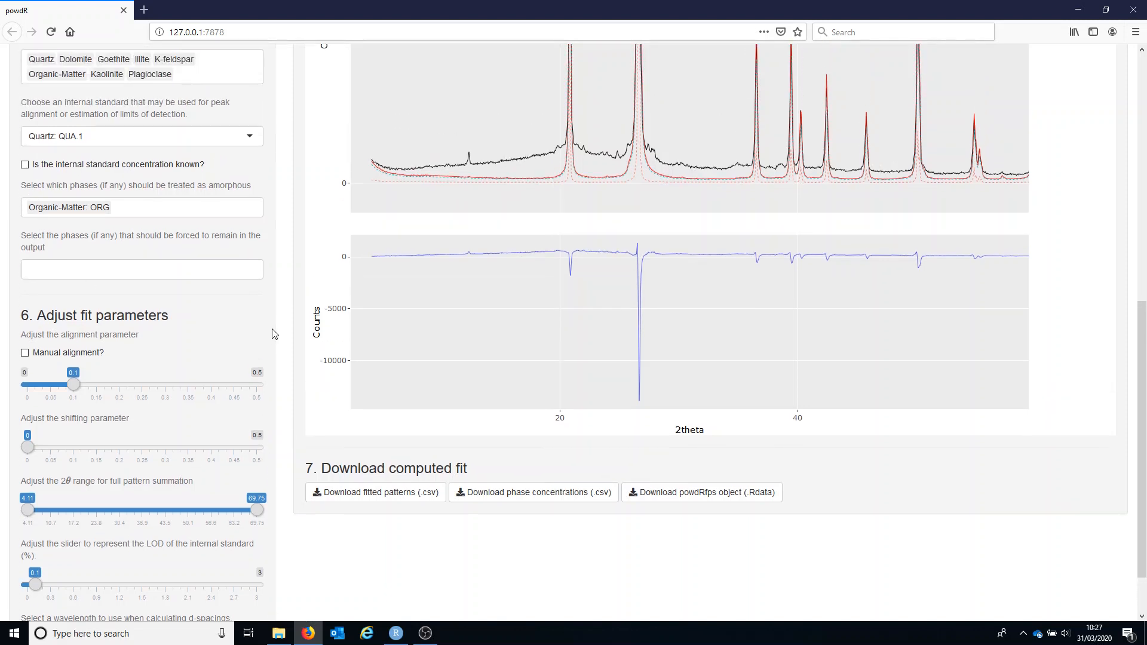
- Start the automated full pattern summation of the sandstone sample with the chosen phases and fit parameters
scroll(274, 334, "up", 10)
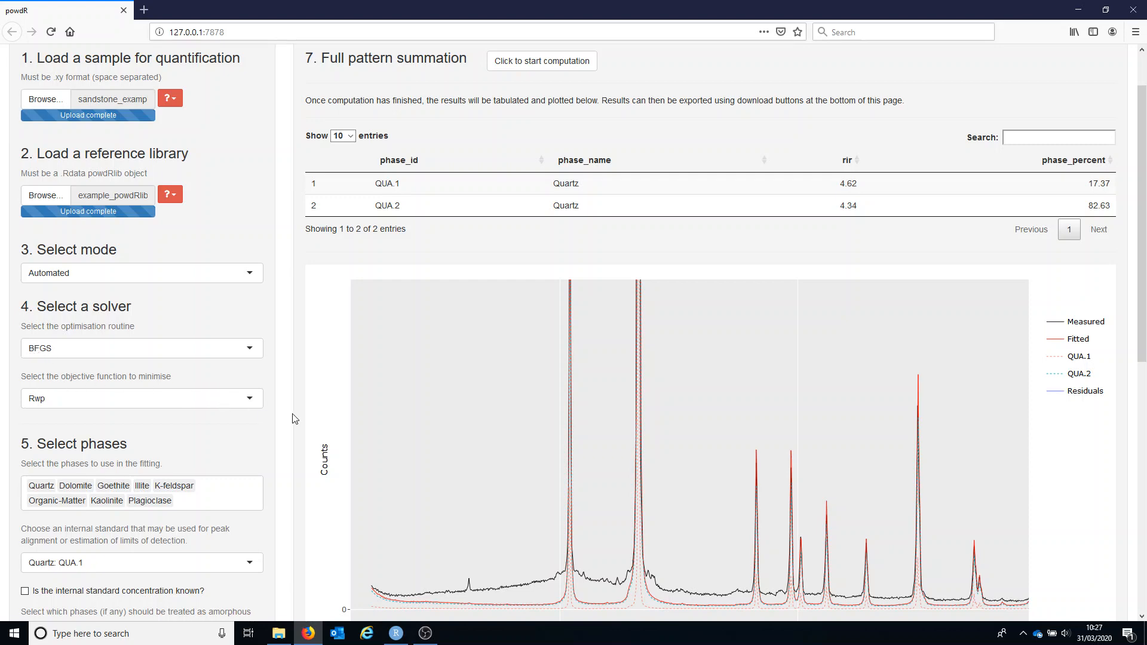
scroll(294, 418, "down", 5)
scroll(294, 419, "down", 2)
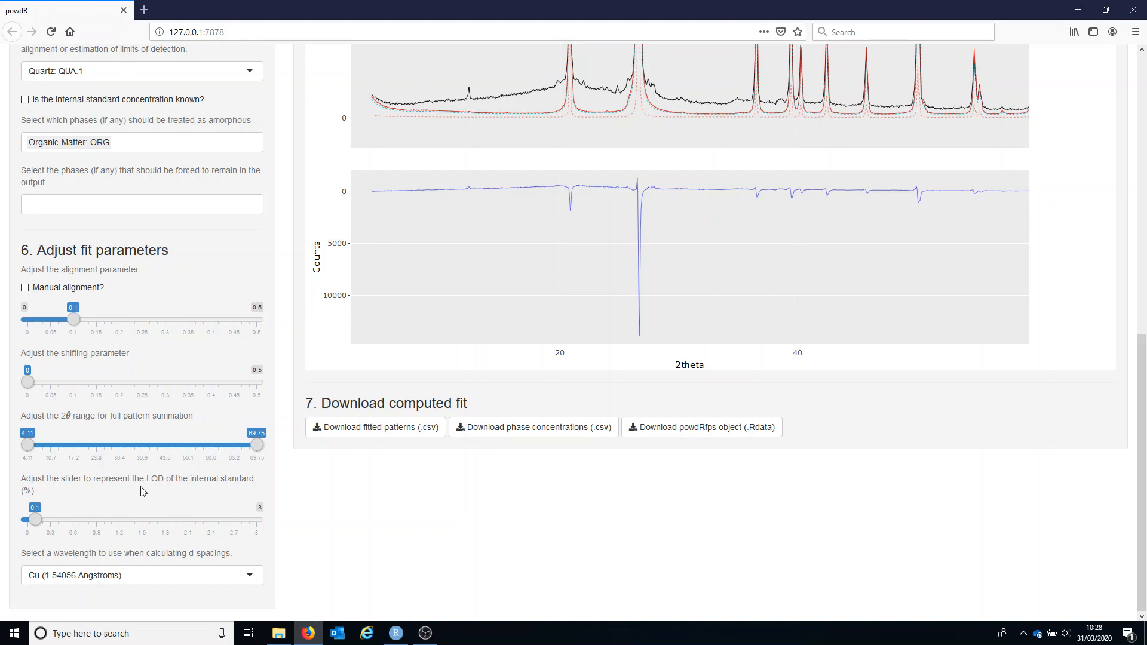
scroll(402, 353, "up", 15)
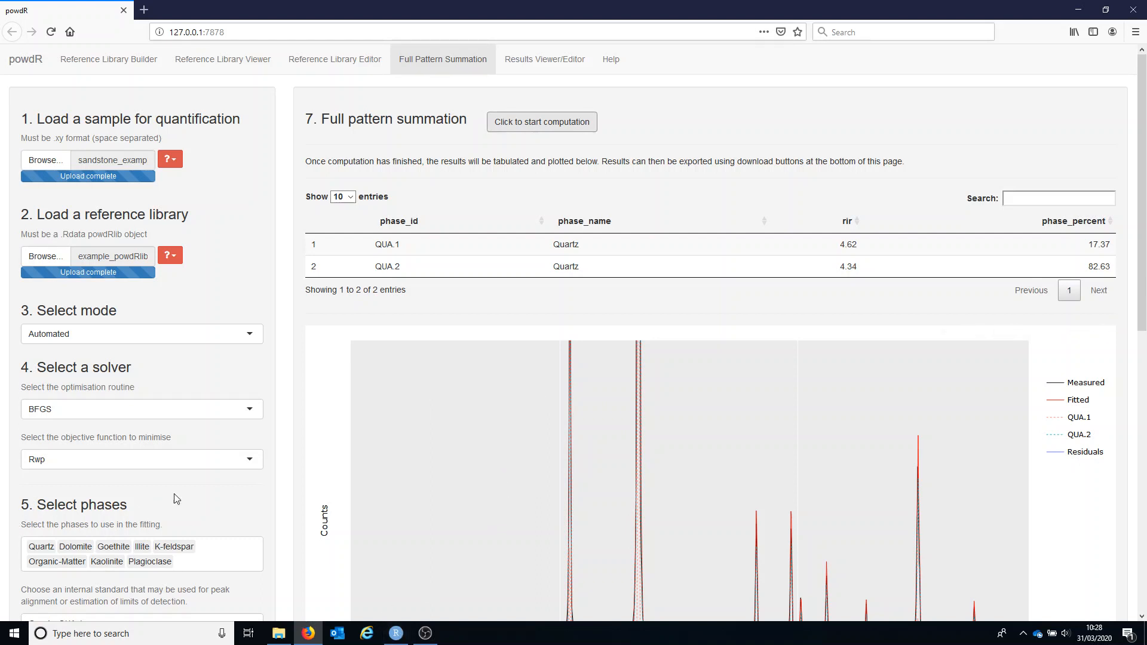
- Switch to RStudio to check the computation's progress in the console, and return to powdR in Firefox
left_click(396, 632)
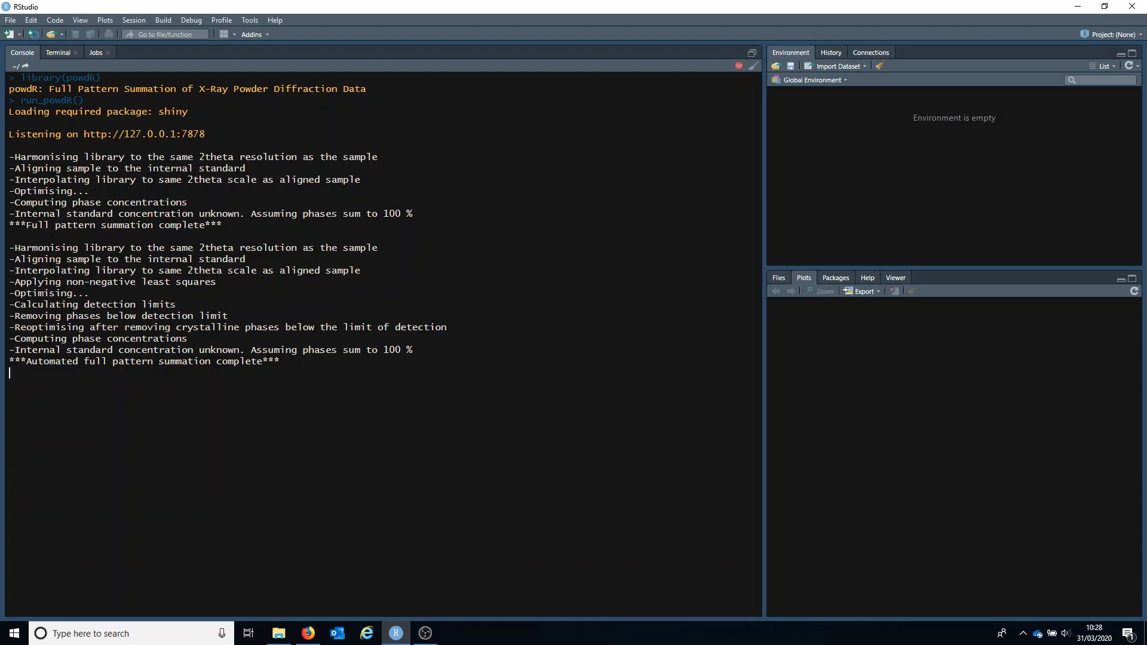
left_click_drag(9, 361, 279, 361)
left_click(317, 491)
left_click(312, 633)
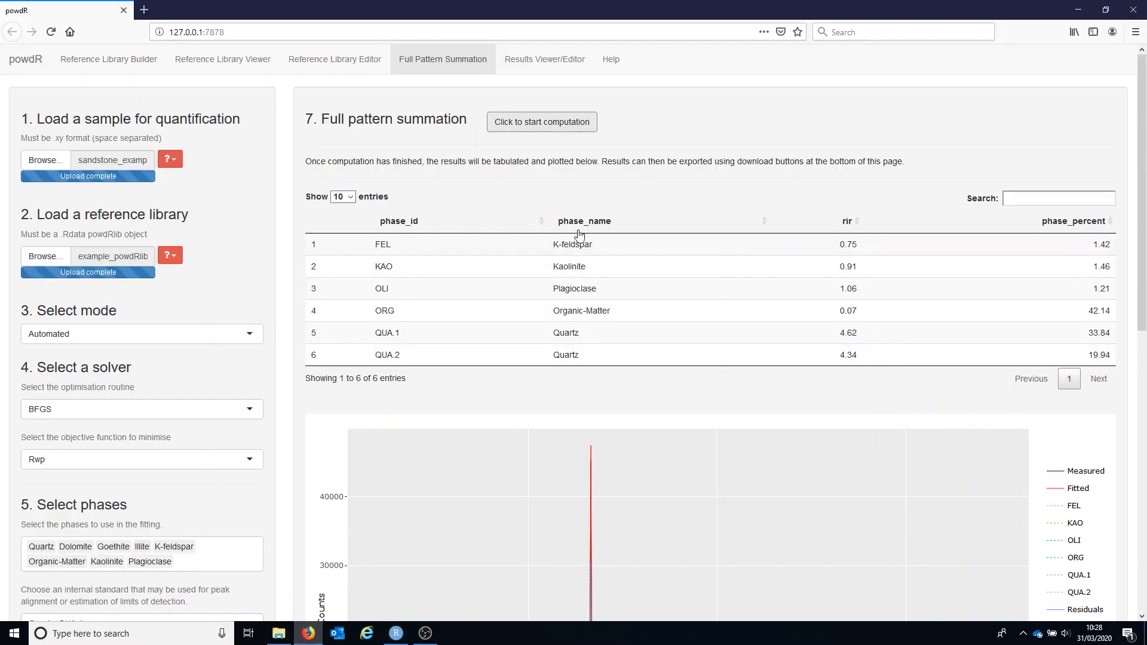
- Examine the automated fit's phase concentration table together with the fitted pattern and residual plots
scroll(675, 380, "down", 1)
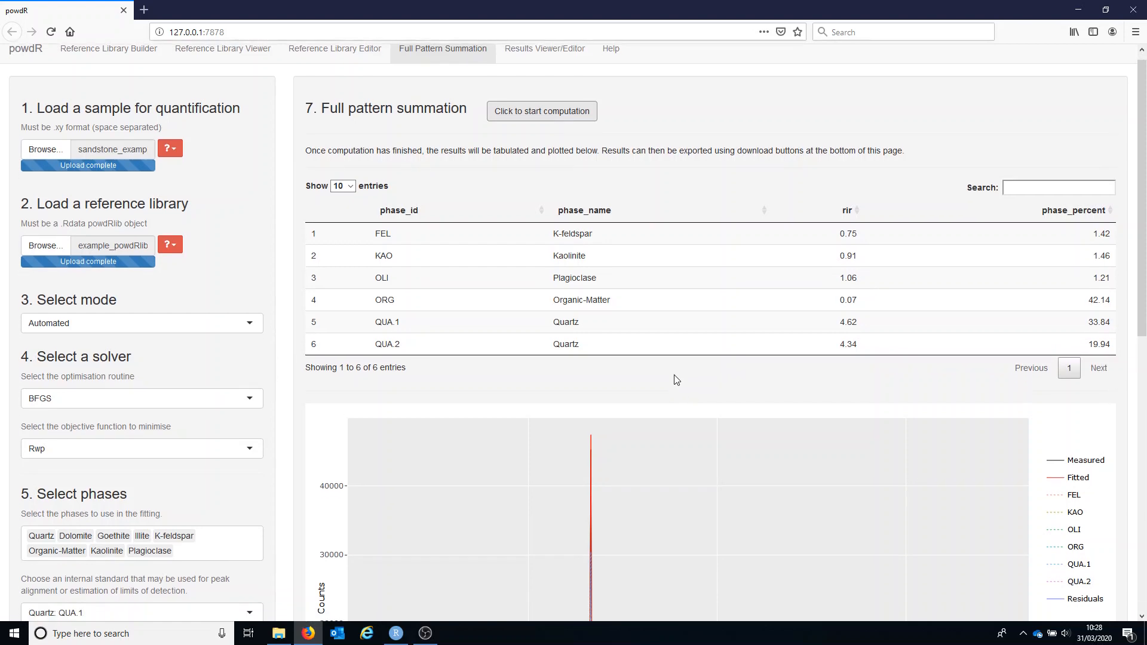
scroll(675, 380, "down", 6)
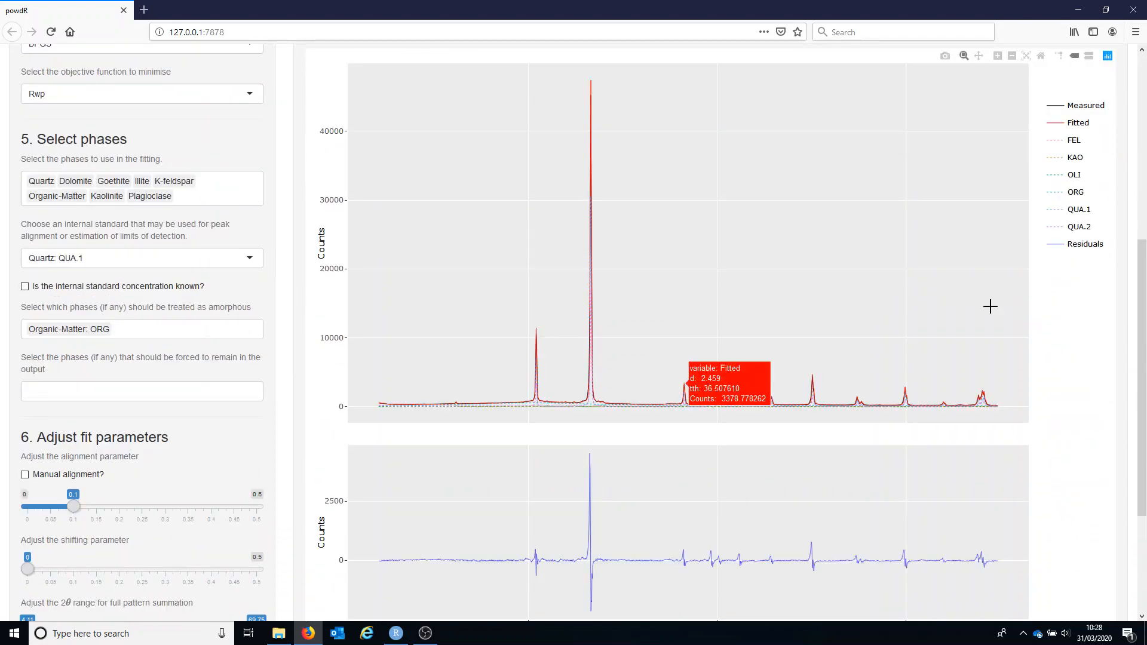
scroll(1037, 248, "up", 3)
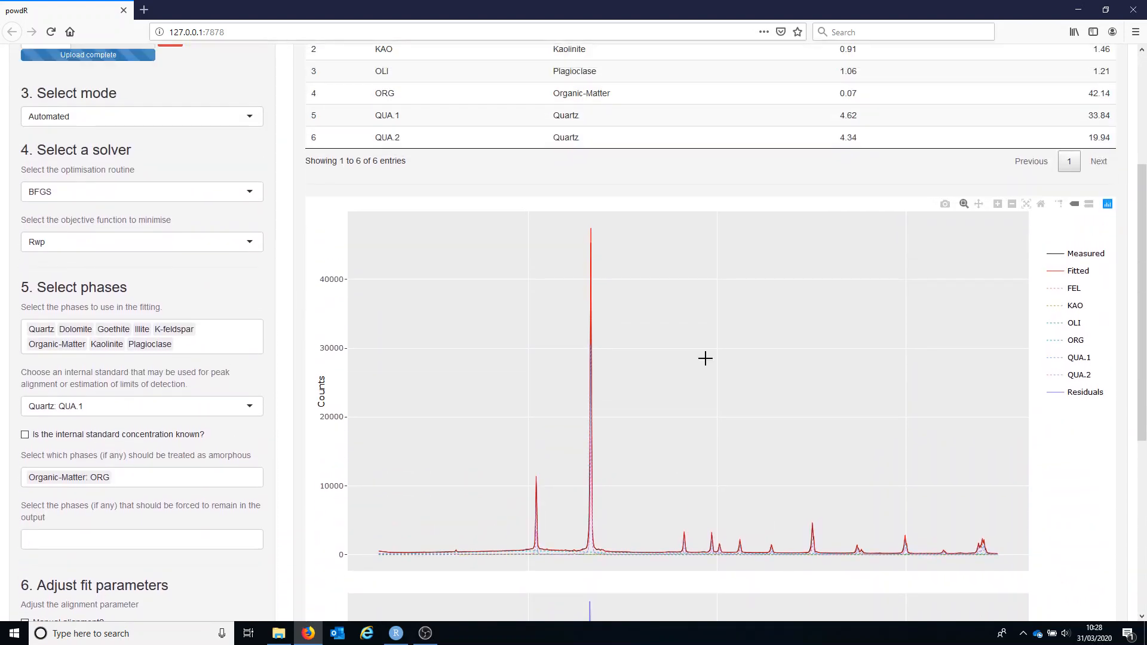
scroll(705, 358, "up", 1)
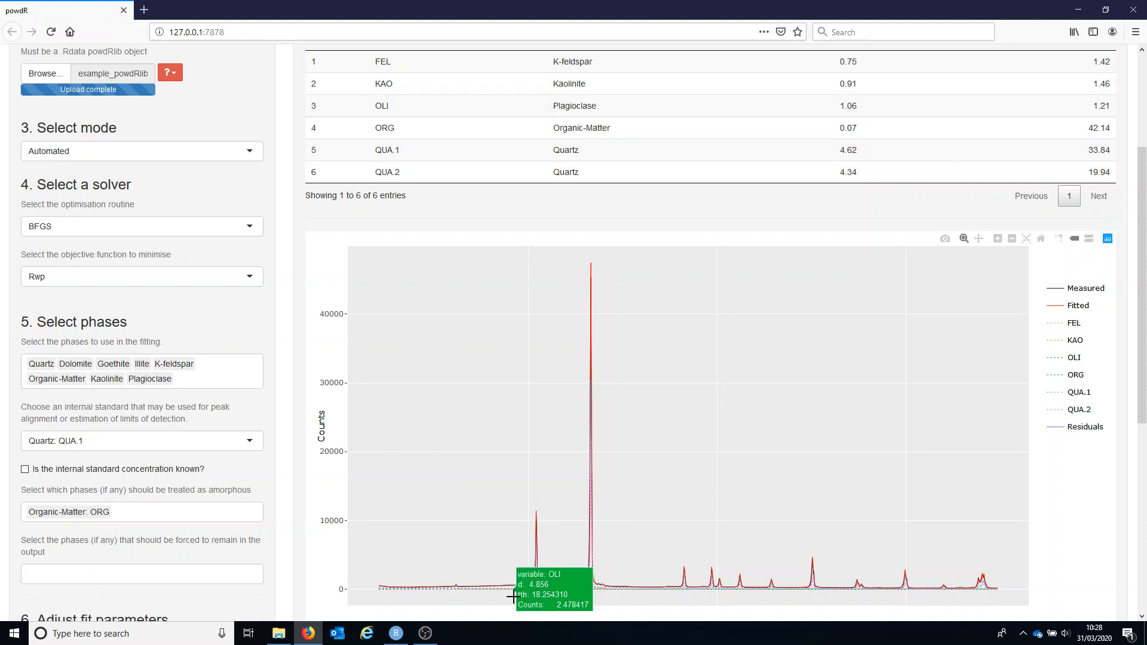
- Zoom into the low-count region of the fitted pattern plot and inspect the organic matter contribution against the phase table
left_click_drag(372, 597, 808, 544)
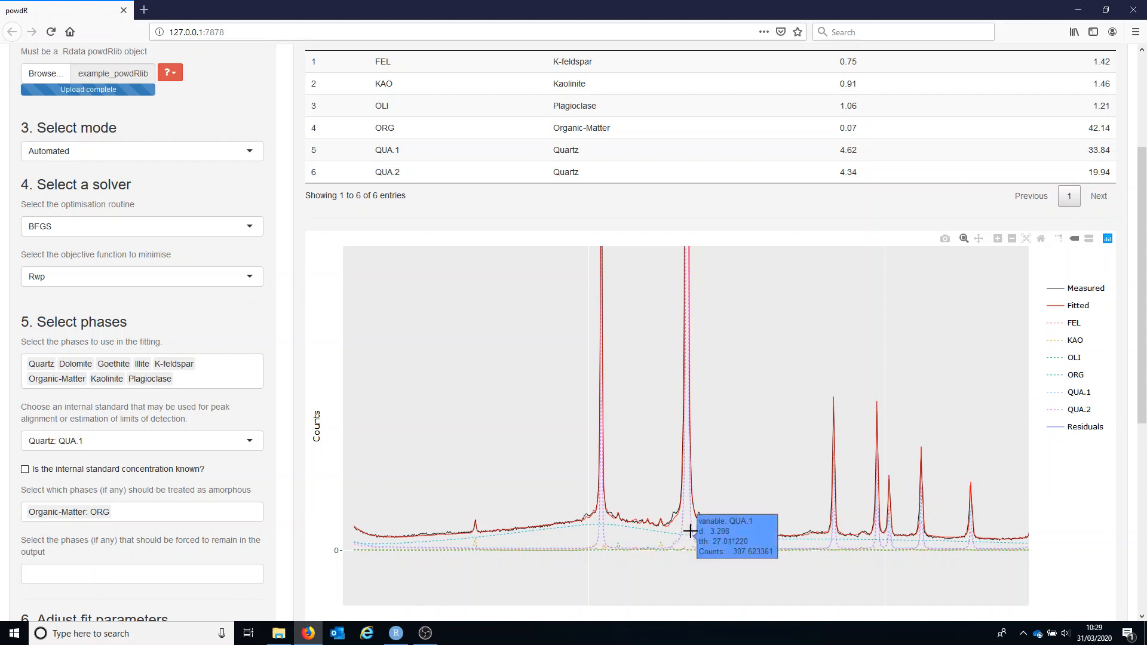
mouse_move(667, 508)
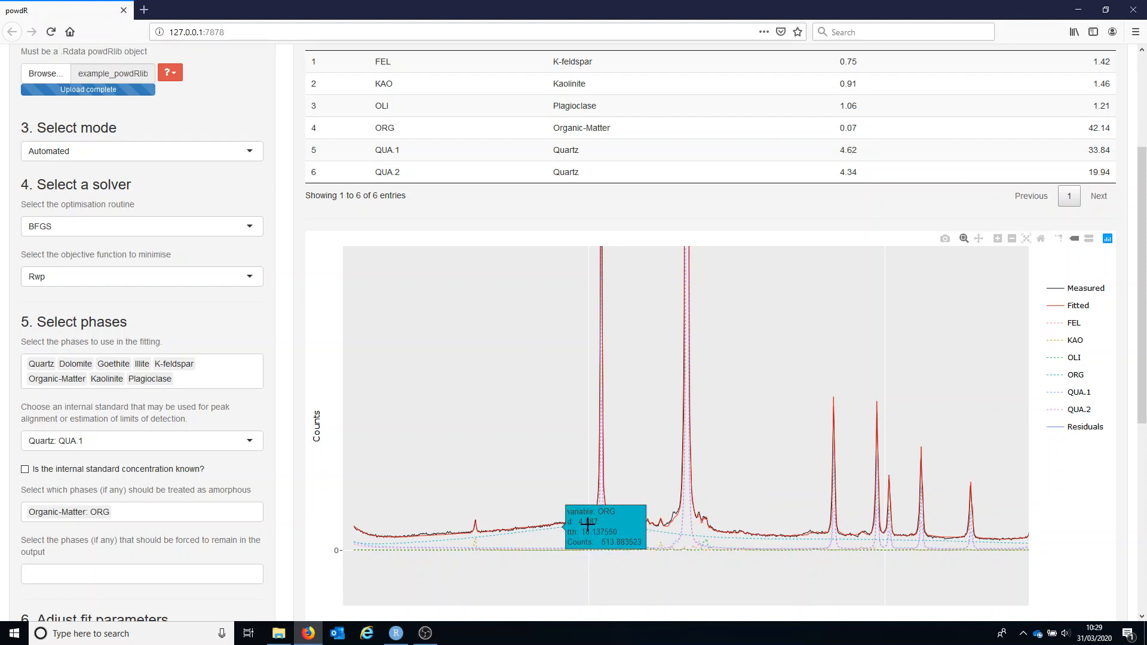
mouse_move(583, 528)
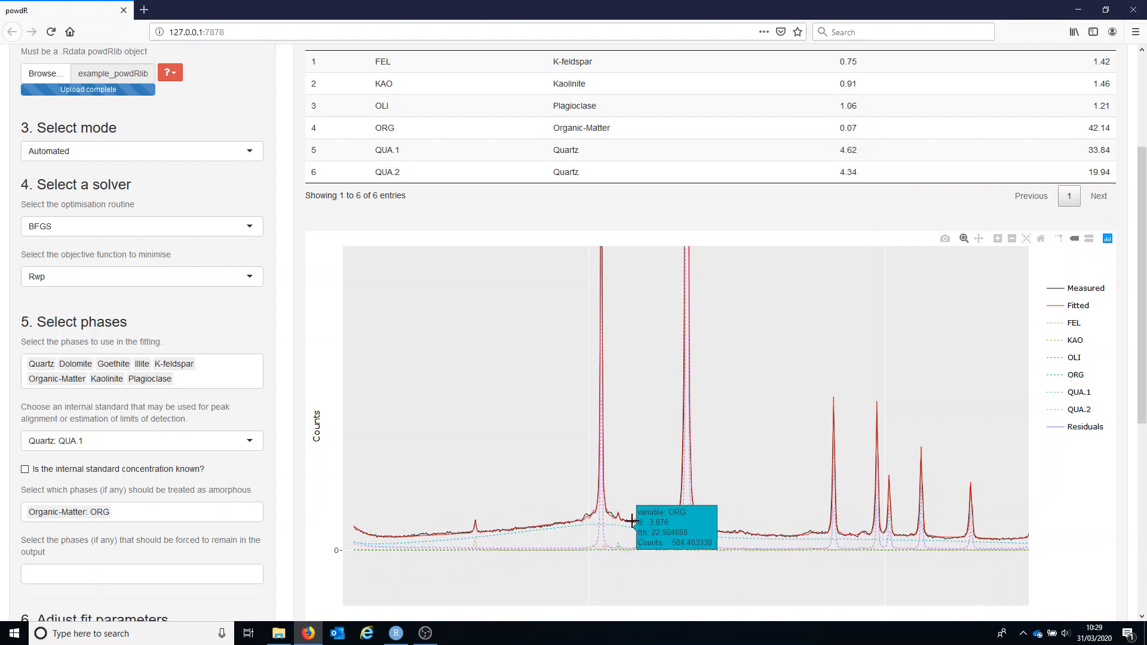
scroll(845, 173, "up", 2)
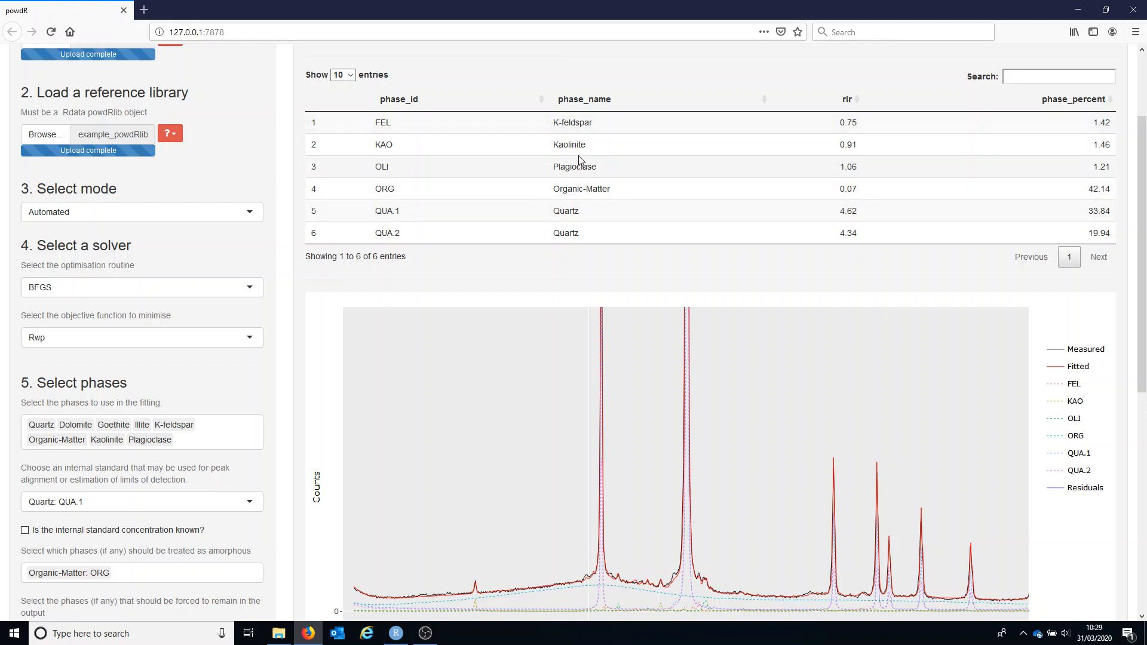
- Zoom in on the small low-angle kaolinite peak, reset the plot to its full range, and view the residuals
scroll(508, 442, "down", 3)
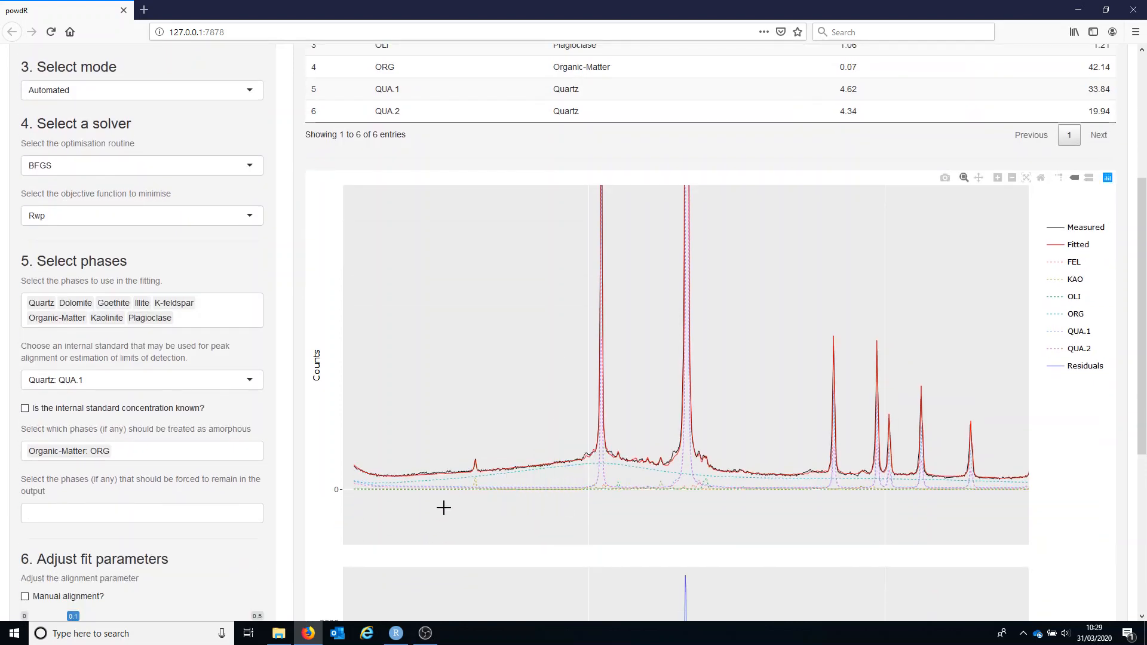
left_click_drag(443, 506, 519, 422)
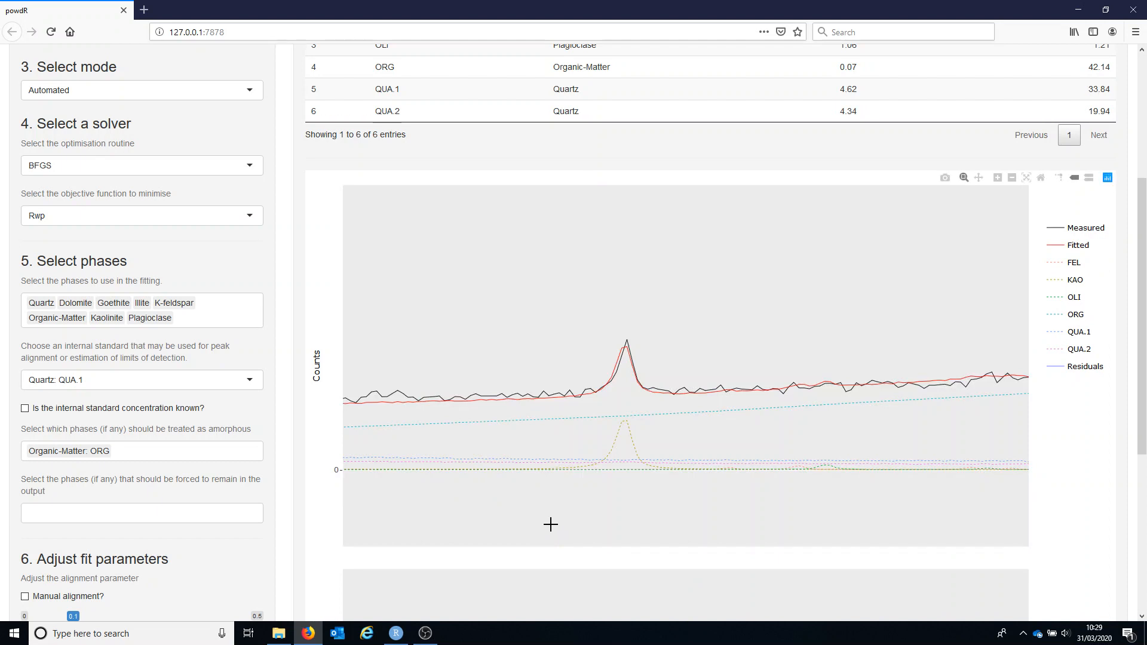
double_click(623, 421)
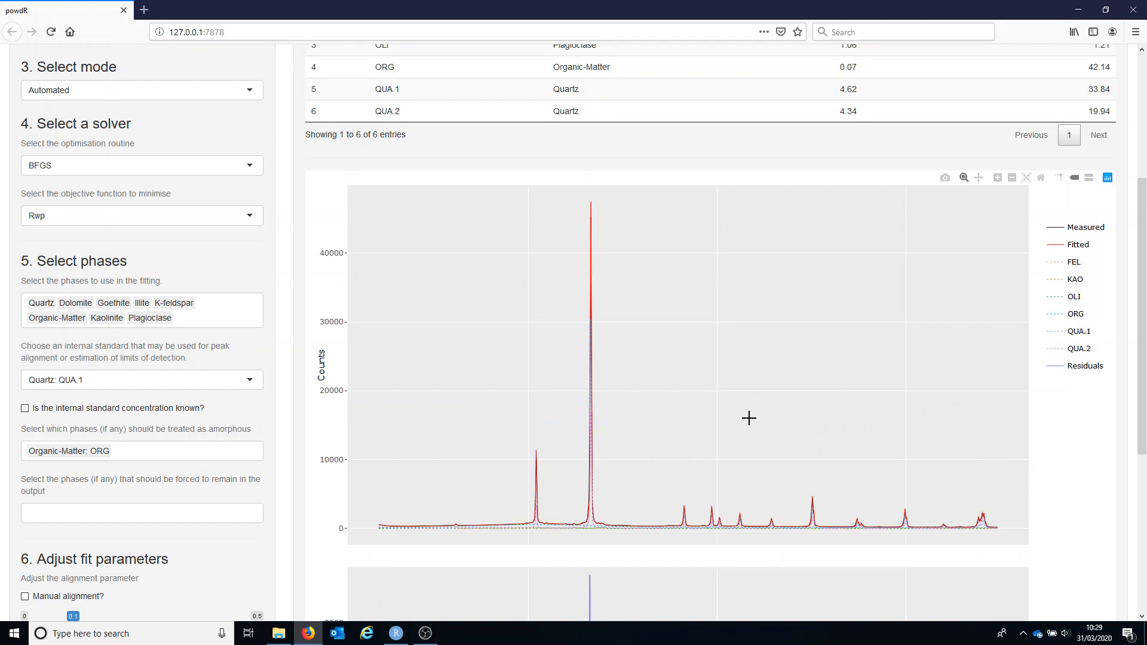
scroll(749, 418, "down", 3)
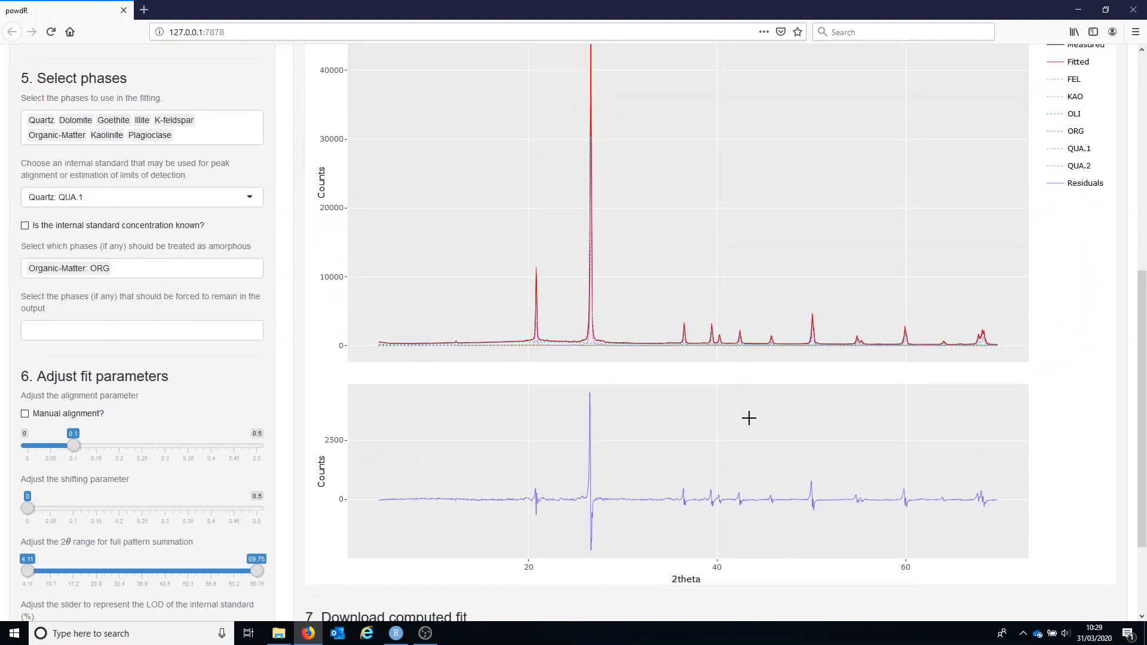
scroll(749, 418, "up", 6)
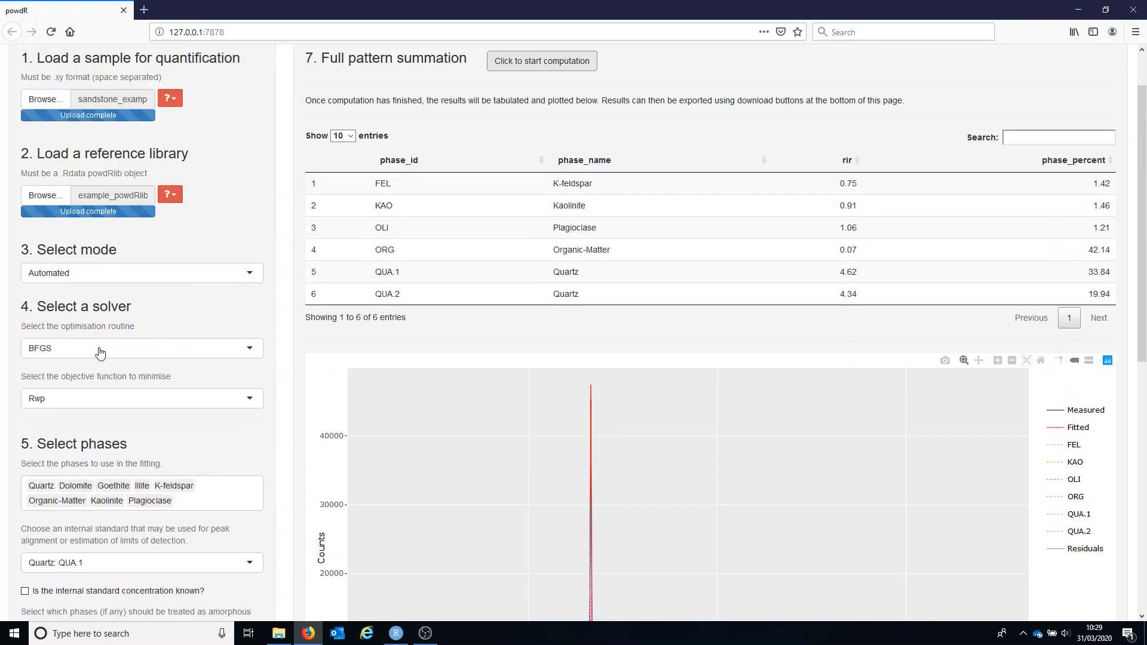
left_click(70, 272)
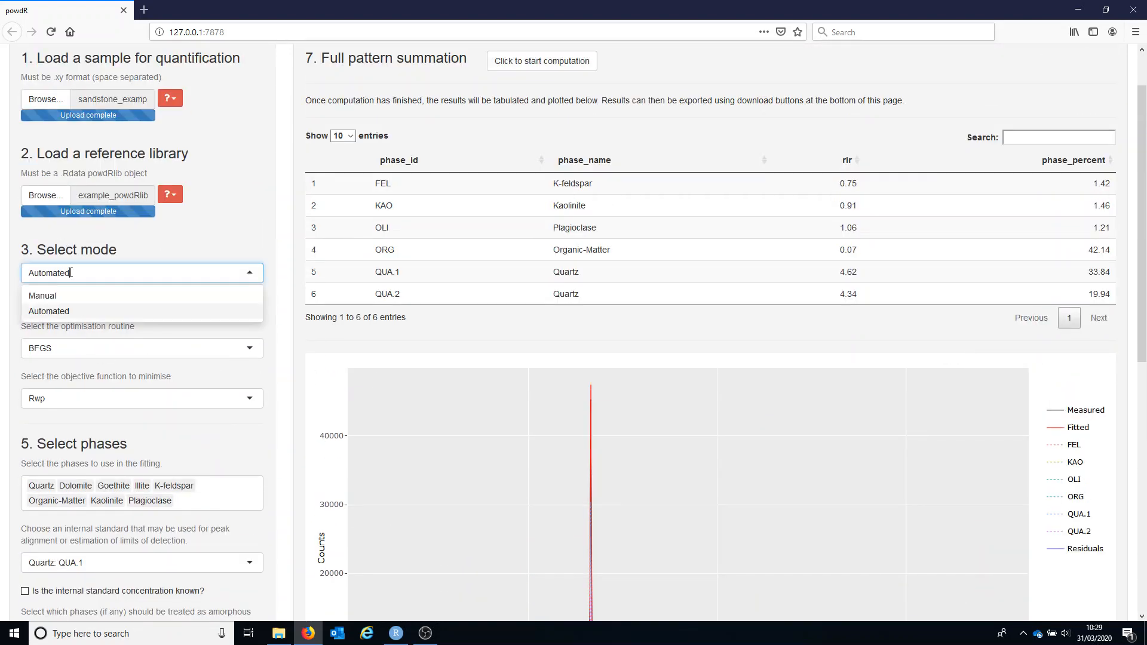
left_click(284, 226)
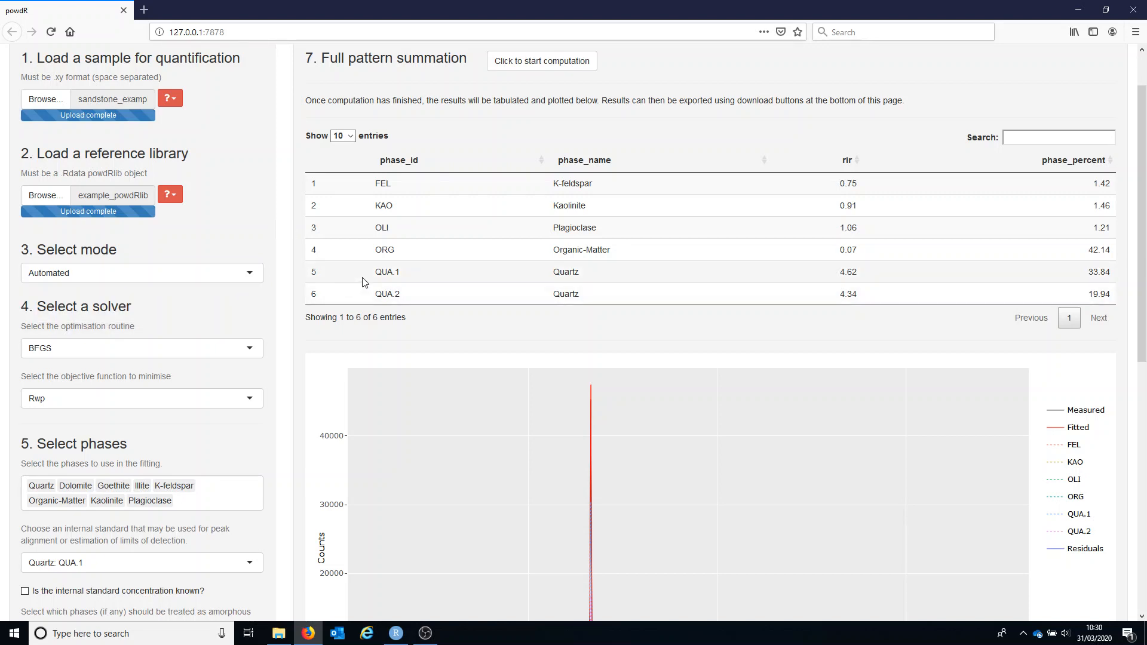
- Download the powdRfps object of the computed fit and save it as fps_output.Rdata in the Desktop's powdR folder
scroll(364, 282, "down", 3)
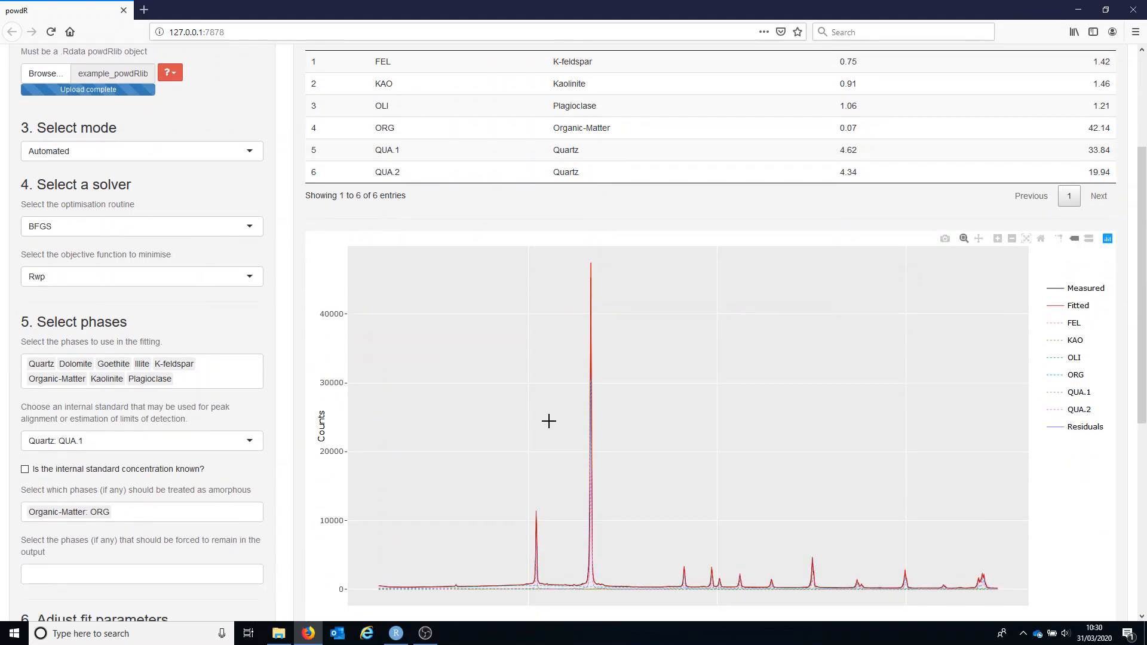
scroll(627, 445, "down", 3)
scroll(628, 445, "down", 3)
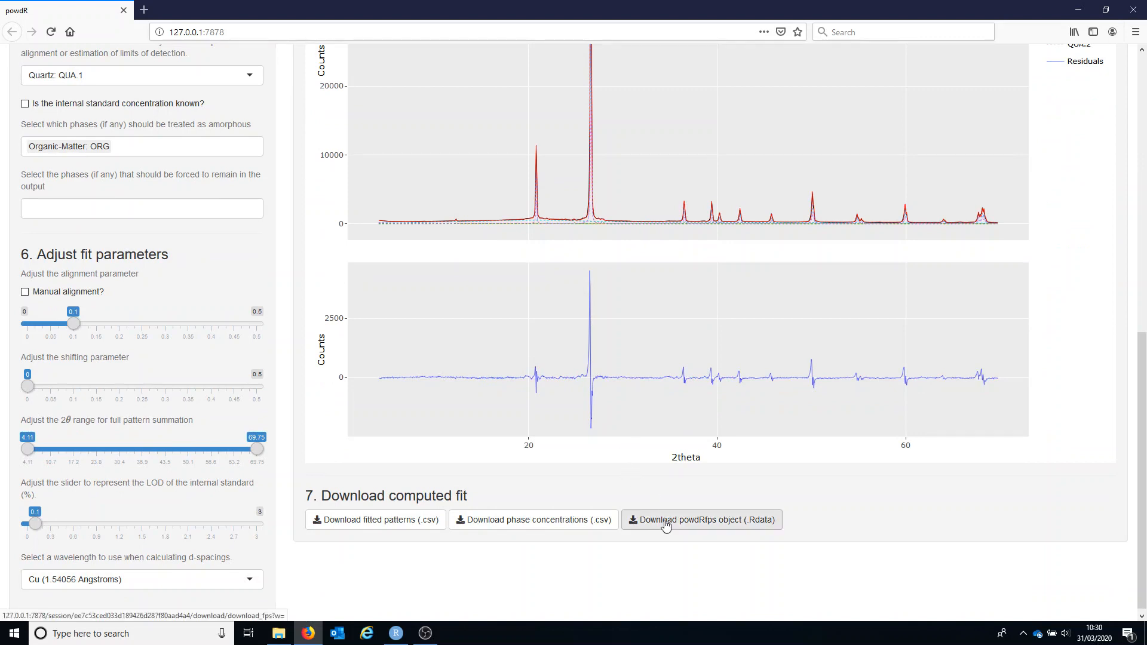
left_click(664, 527)
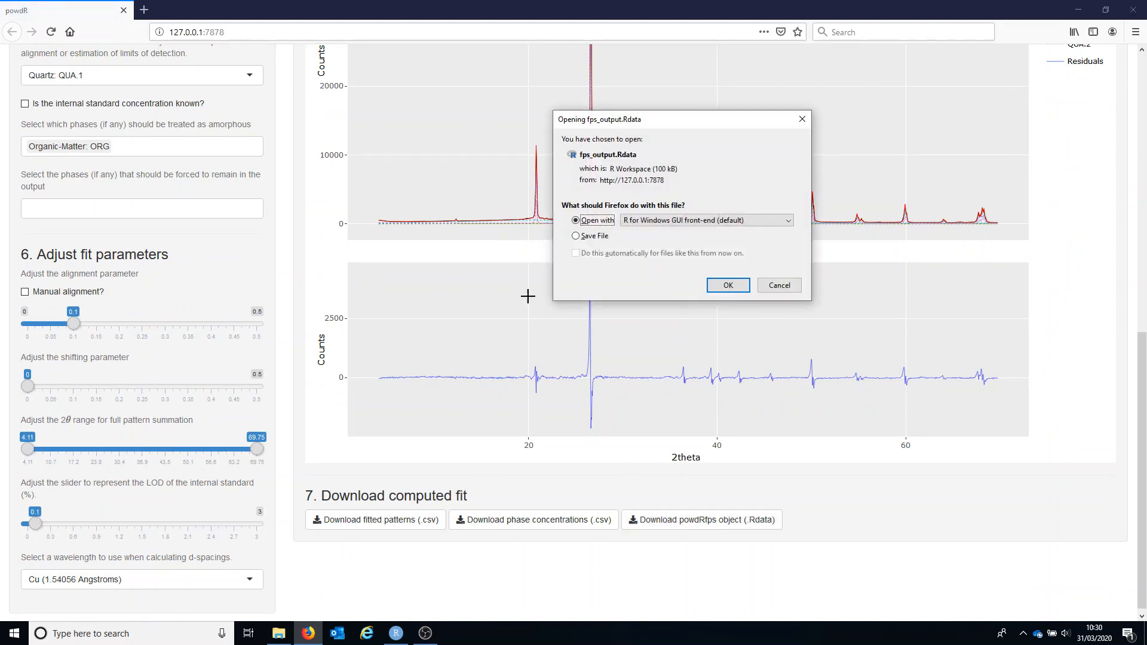
left_click(575, 236)
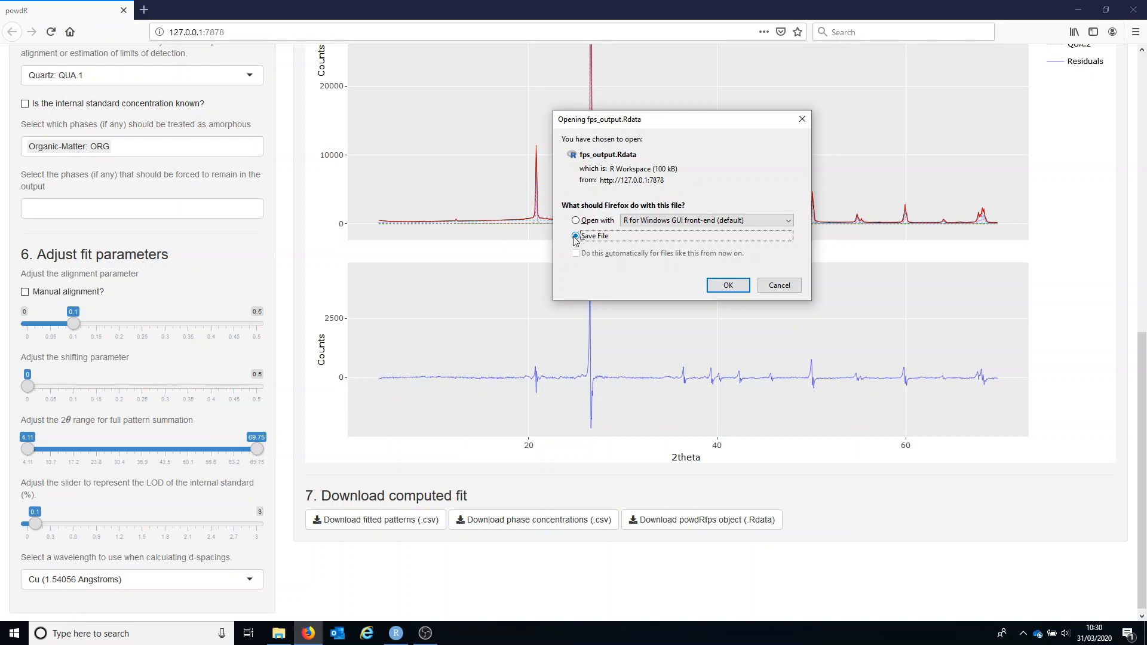
left_click(722, 285)
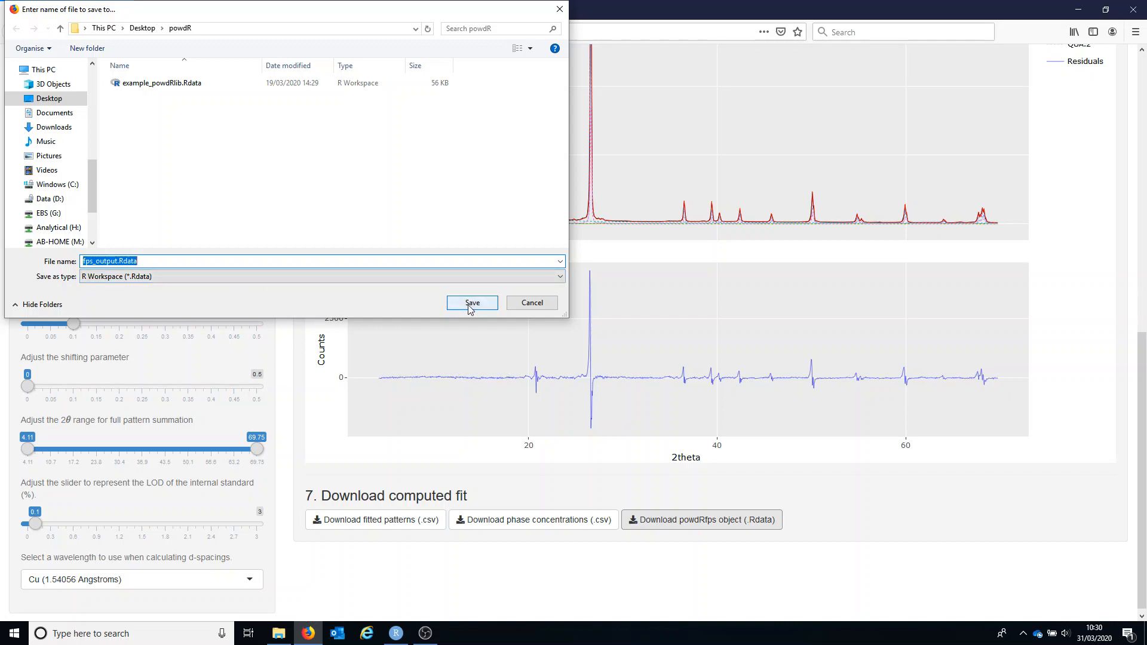
left_click(471, 304)
scroll(742, 391, "up", 10)
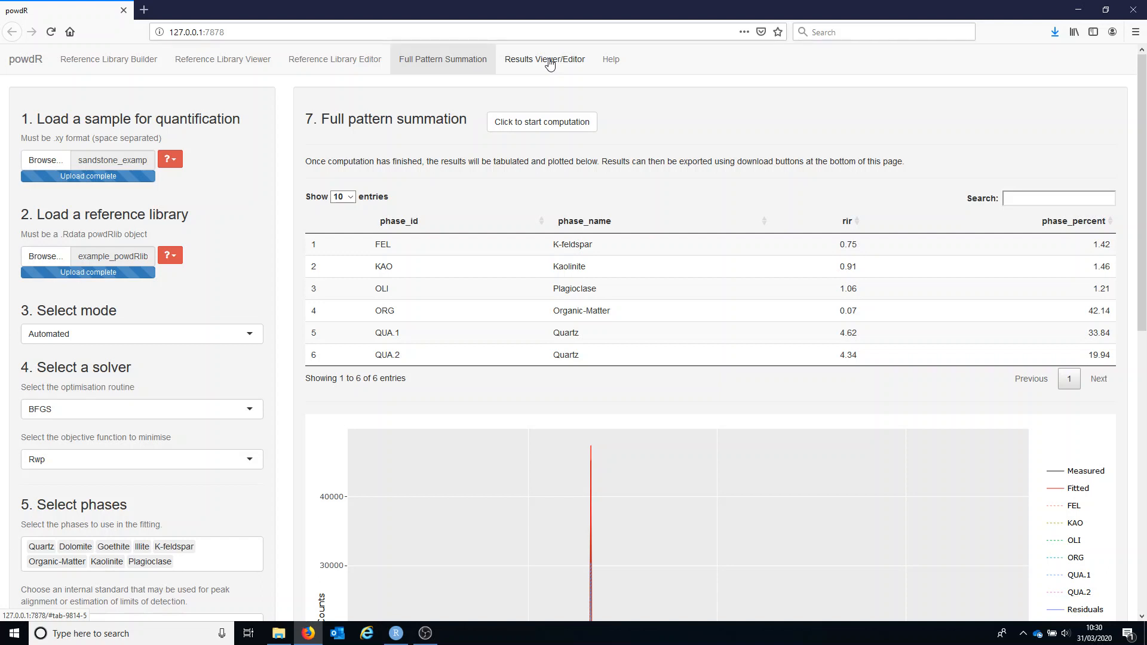
scroll(590, 179, "down", 2)
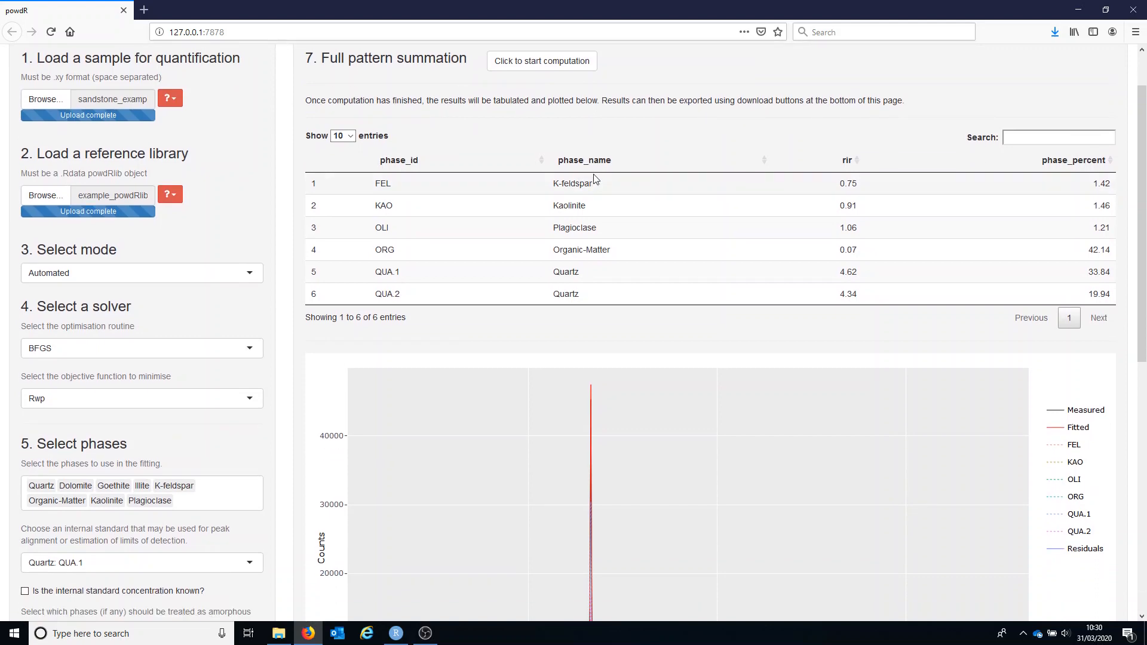
scroll(594, 177, "down", 10)
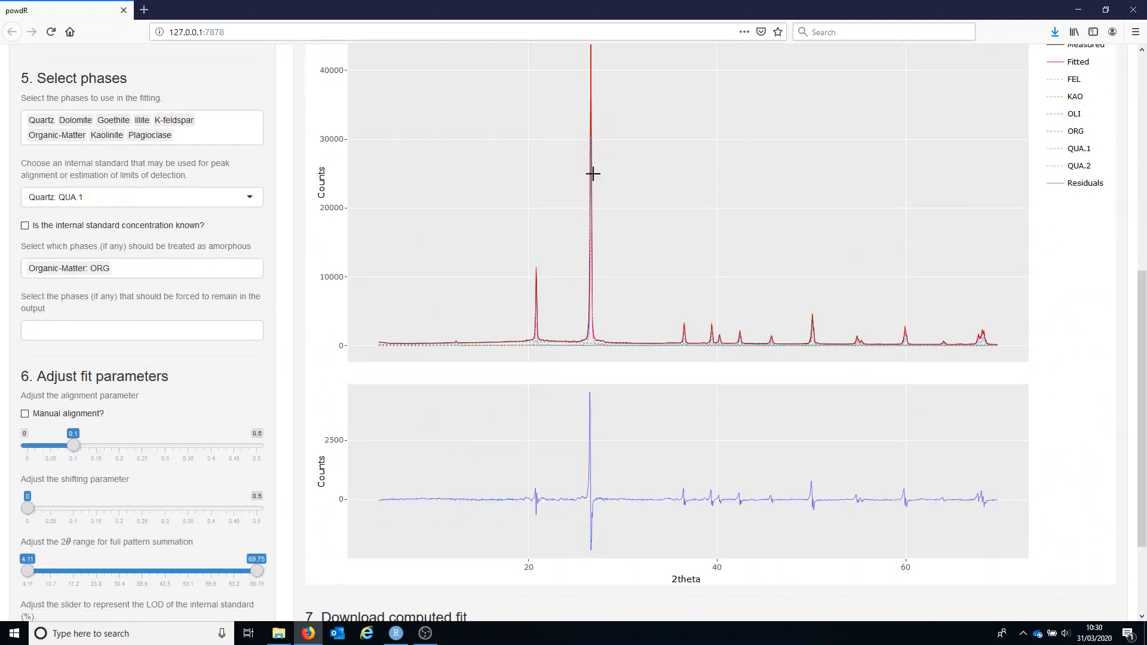
scroll(593, 173, "down", 2)
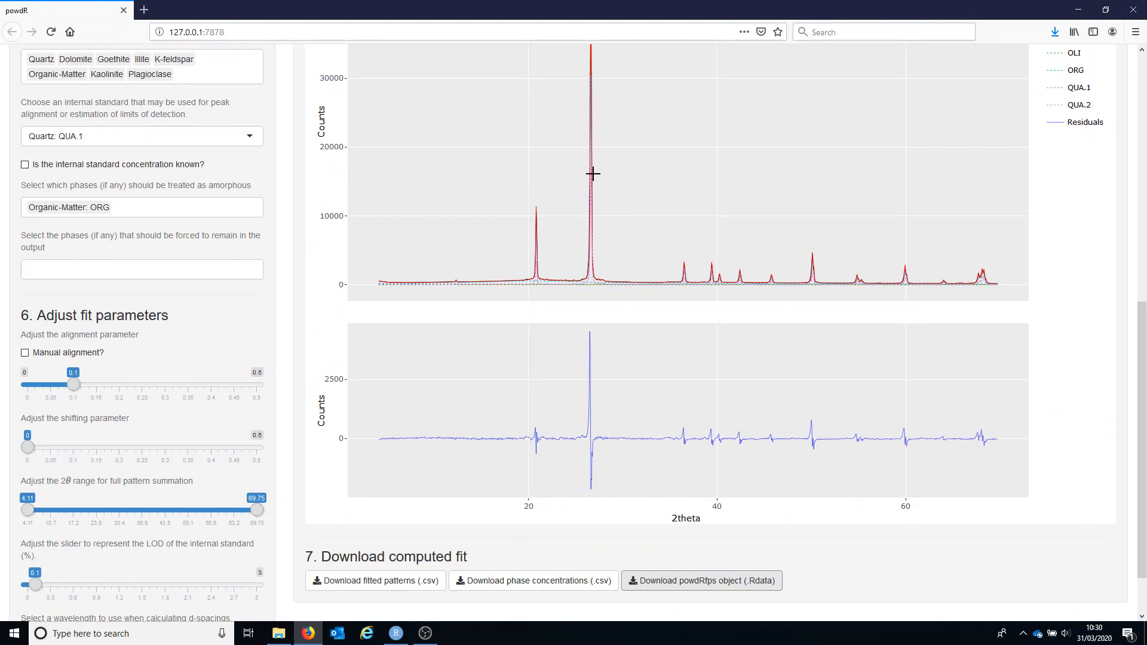
scroll(592, 174, "up", 15)
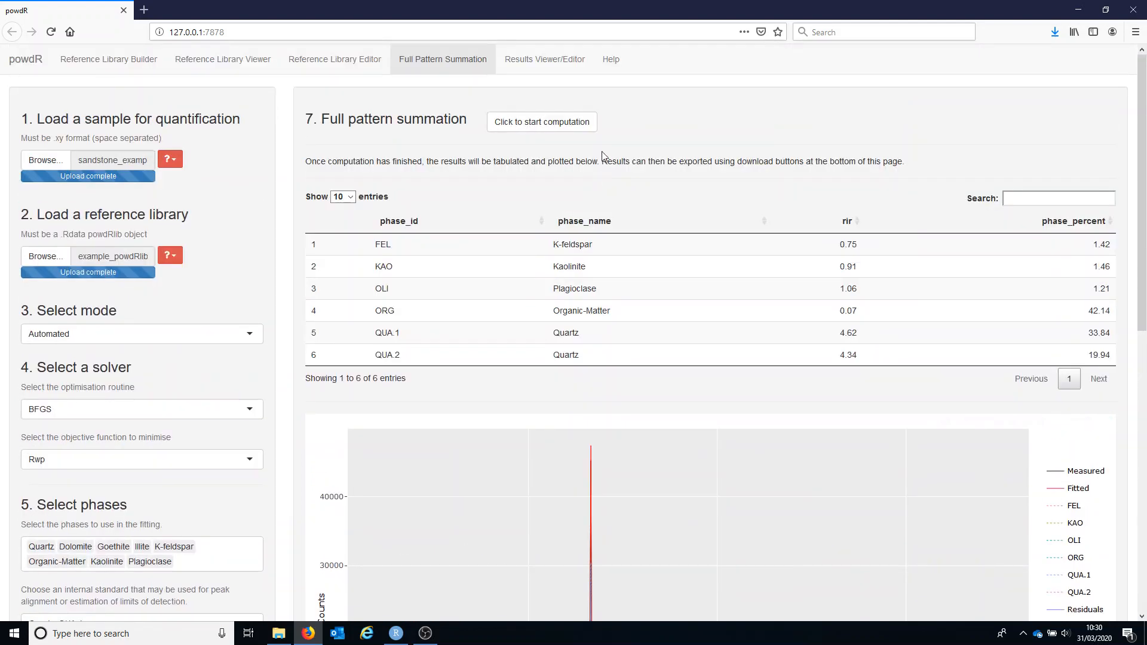